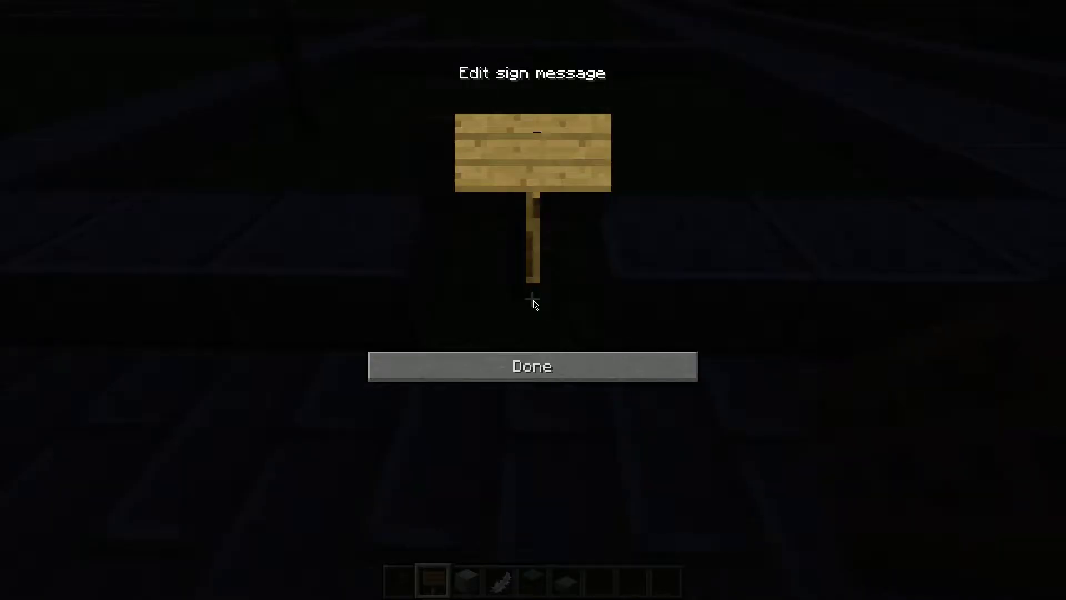
# - Write [arm-rent], world1 and test on the sign's first three lines, then erase the typed price line
pyautogui.write('nt]')
pyautogui.press('Return')
pyautogui.write('world1')
pyautogui.press('Return')
pyautogui.write('test ')
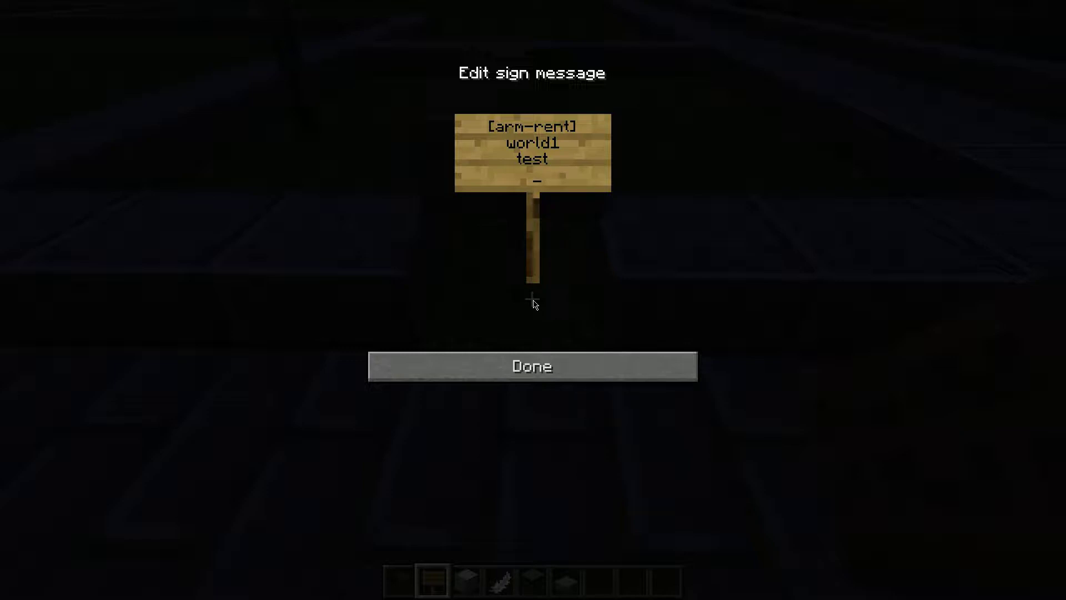
pyautogui.write('15000;1')
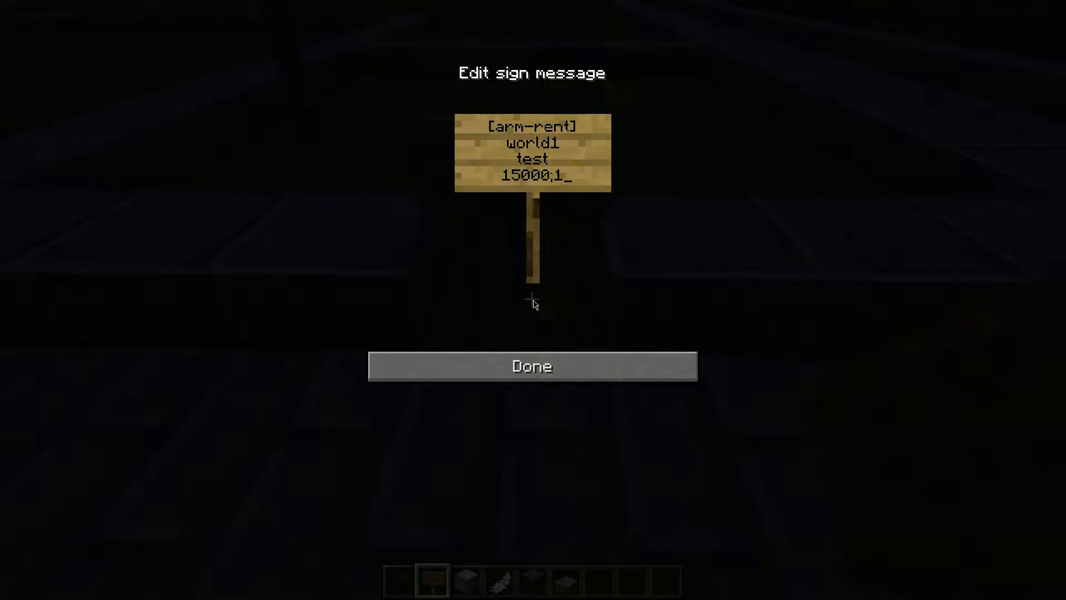
pyautogui.write('d;2d')
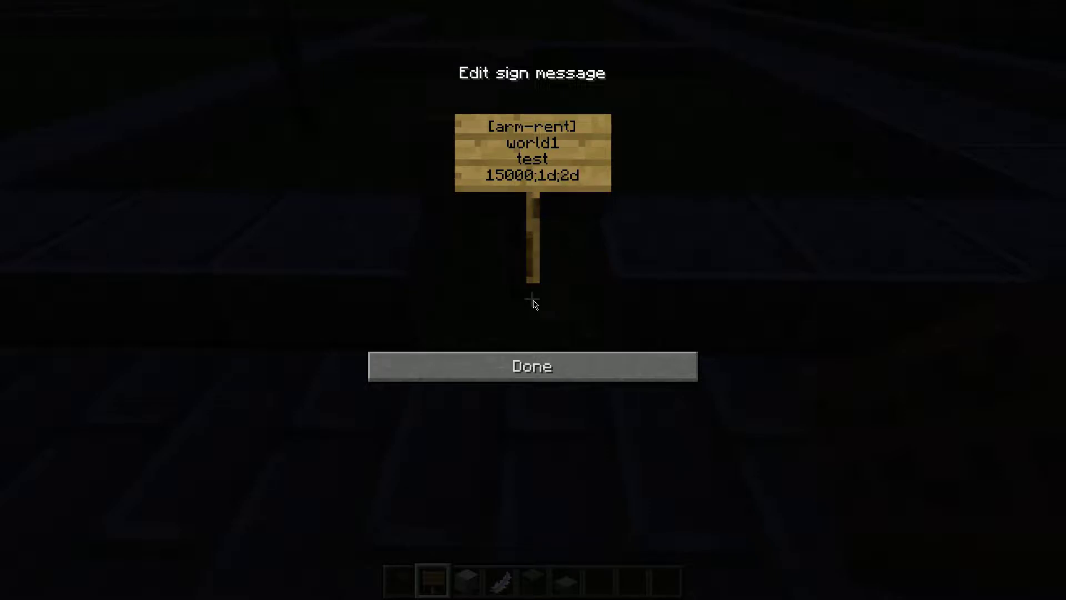
pyautogui.press('BackSpace')
pyautogui.press('BackSpace')
pyautogui.press('BackSpace')
pyautogui.press('BackSpace')
pyautogui.press('BackSpace')
pyautogui.press('BackSpace')
pyautogui.press('BackSpace')
pyautogui.press('BackSpace')
pyautogui.press('BackSpace')
pyautogui.press('BackSpace')
pyautogui.press('BackSpace')
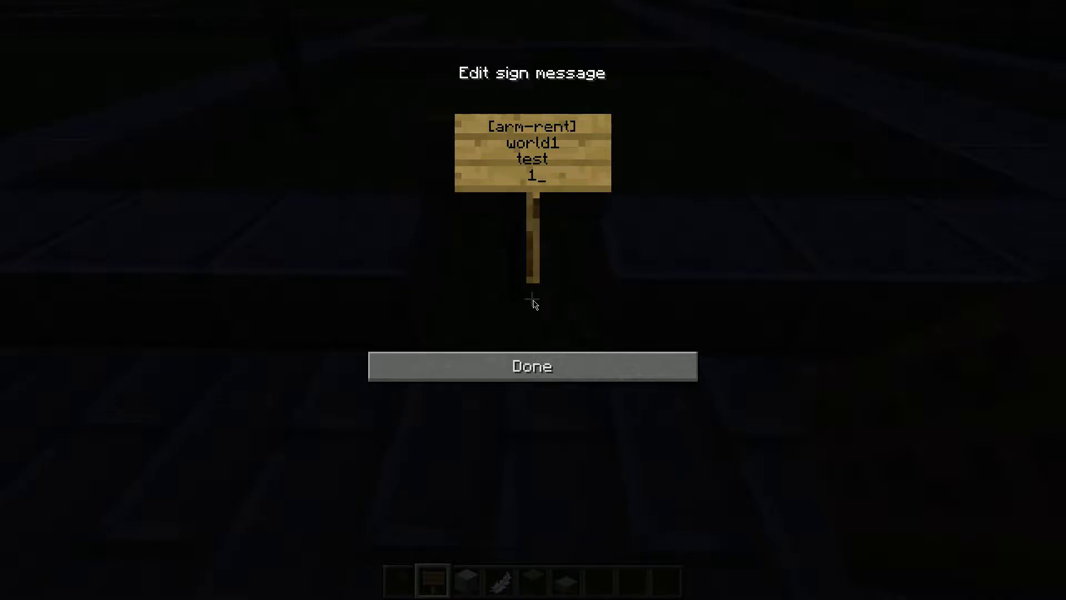
# - In config.yml, highlight example1's 200.0 price, its 2d extendTime and the smallplot preset
pyautogui.hotkey('alt', 'Tab')
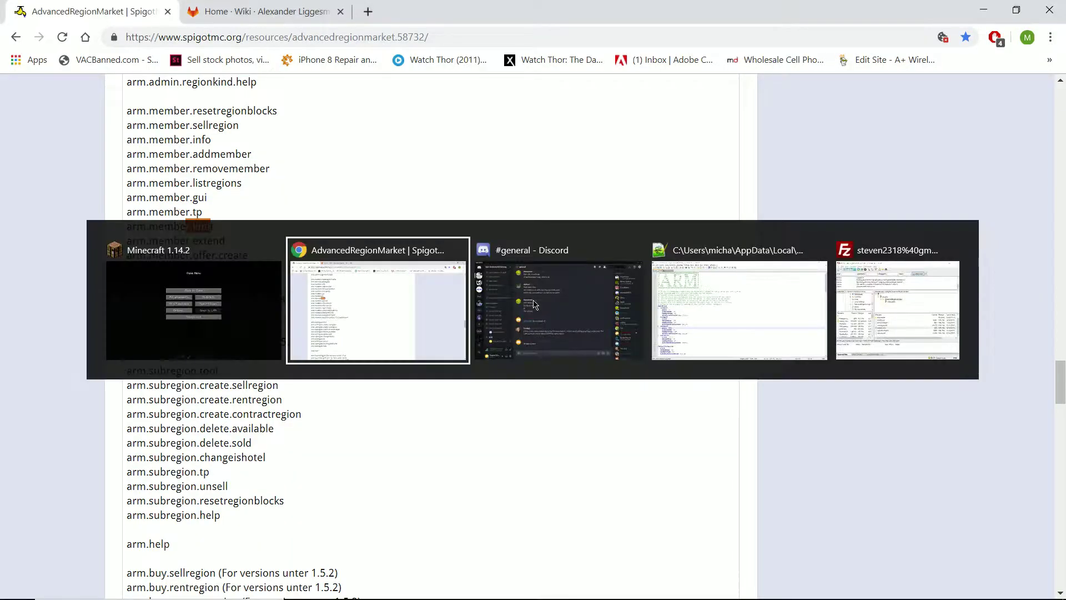
pyautogui.hotkey('alt', 'Tab')
pyautogui.hotkey('alt', 'Tab')
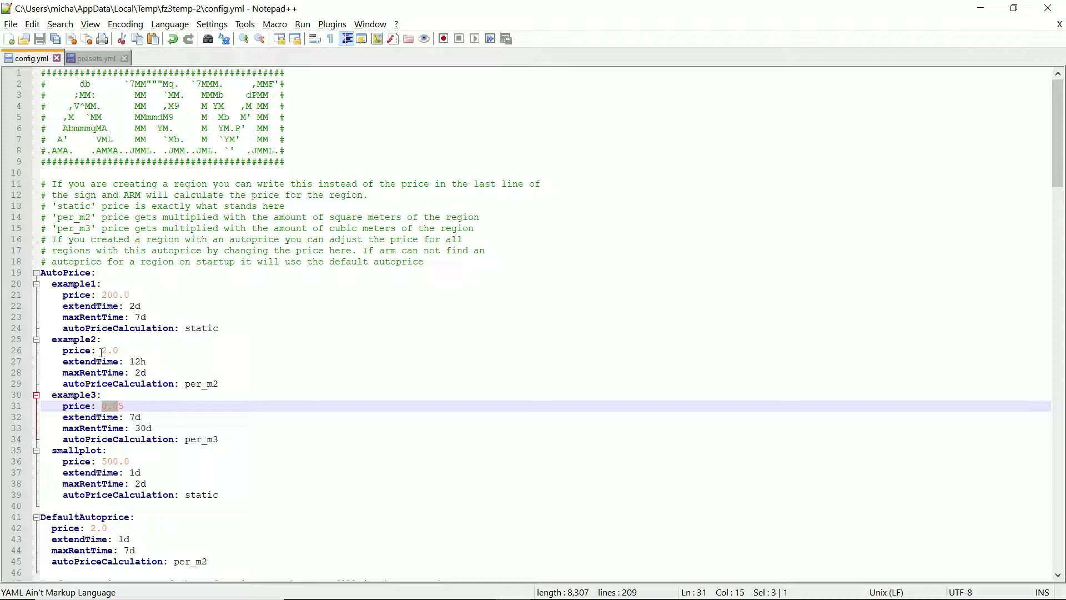
pyautogui.moveTo(100, 295); pyautogui.dragTo(123, 306)
pyautogui.click(136, 306)
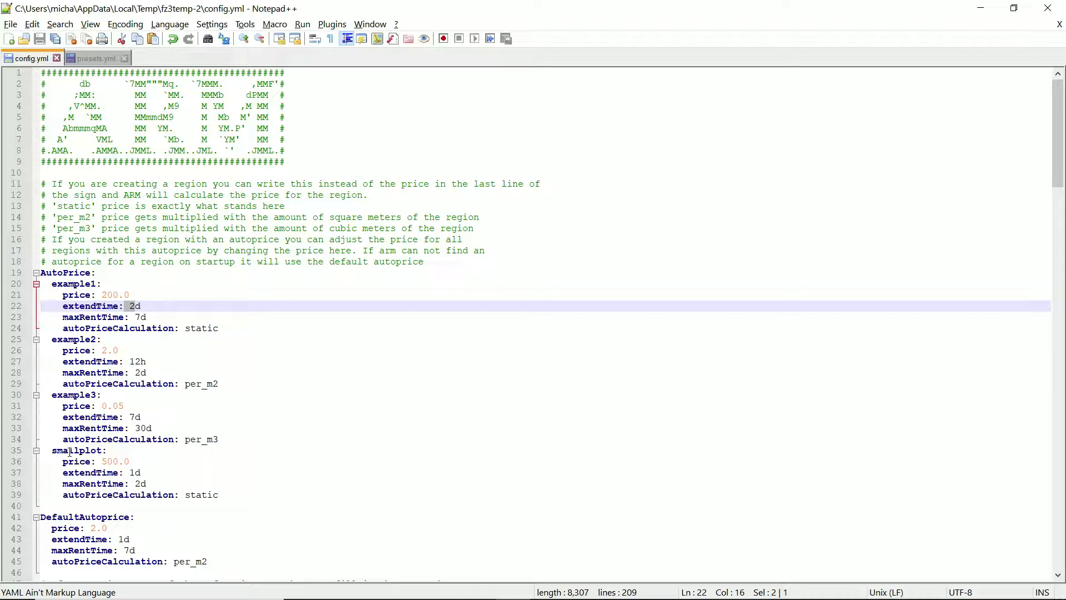
pyautogui.moveTo(57, 451)
pyautogui.mouseDown()
pyautogui.moveTo(105, 452)
pyautogui.moveTo(222, 497)
pyautogui.moveTo(167, 485)
pyautogui.moveTo(219, 440)
pyautogui.moveTo(39, 454)
pyautogui.moveTo(58, 452)
pyautogui.mouseUp()
pyautogui.click(47, 453)
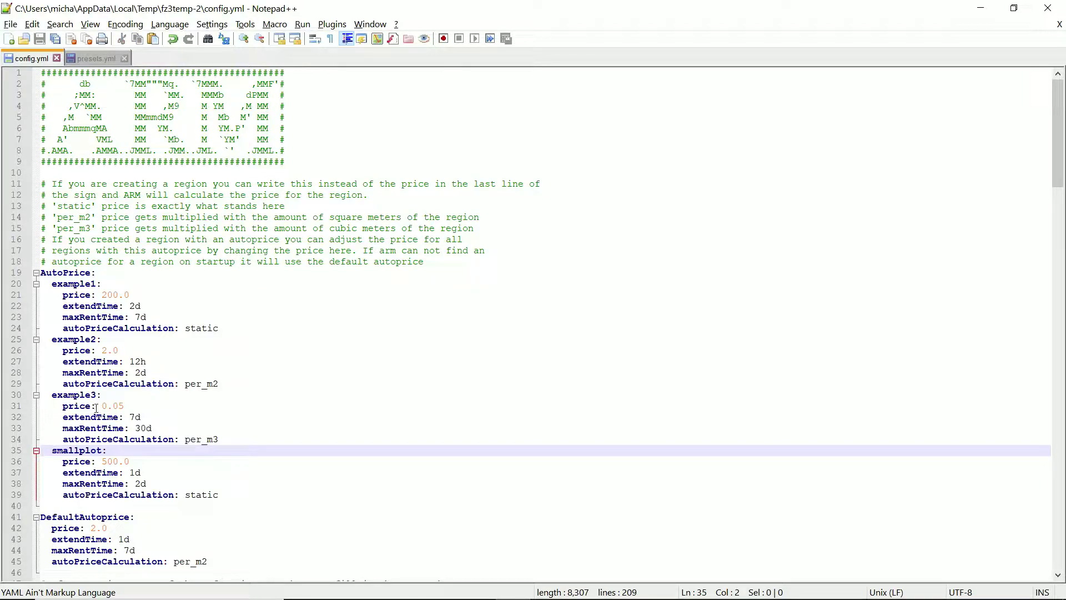
# - Highlight the static, per_m2 and per_m3 calculation types, their comments, and example2's 12h extend time
pyautogui.doubleClick(191, 328)
pyautogui.doubleClick(187, 384)
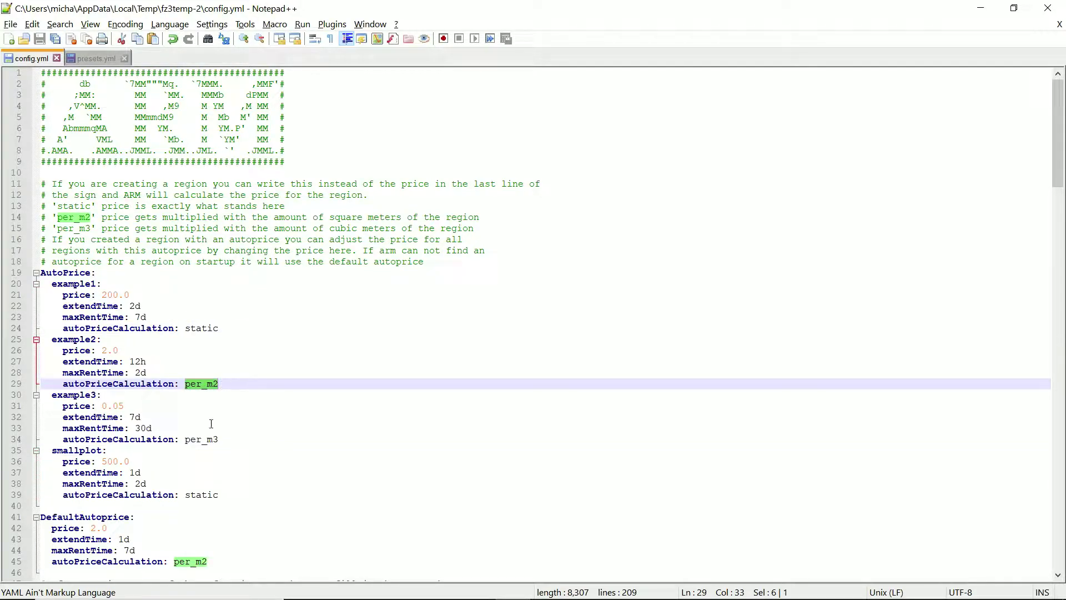
pyautogui.doubleClick(191, 439)
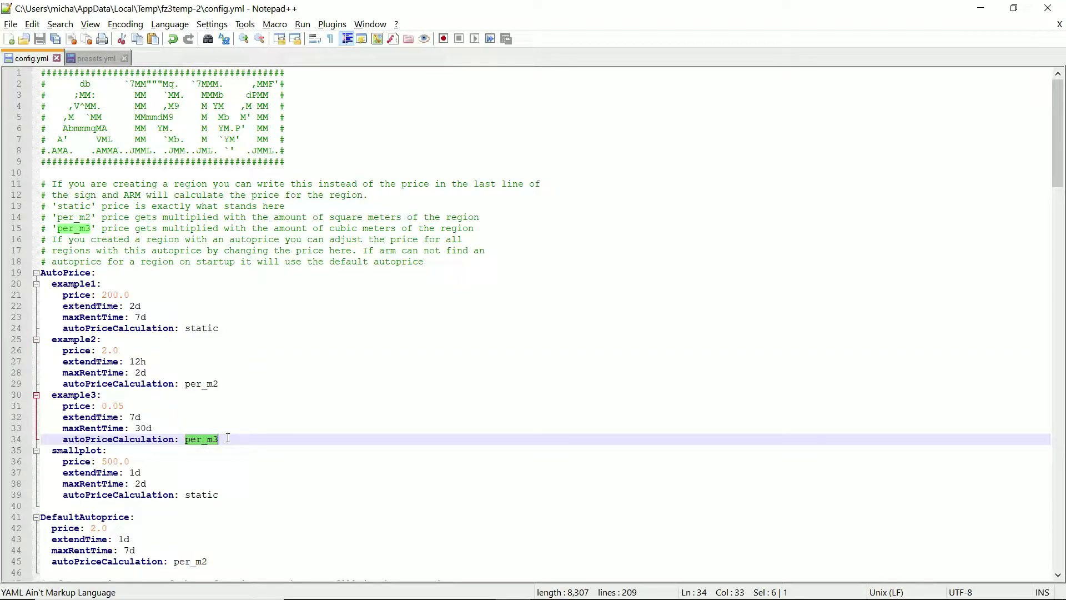
pyautogui.moveTo(52, 207); pyautogui.dragTo(501, 227)
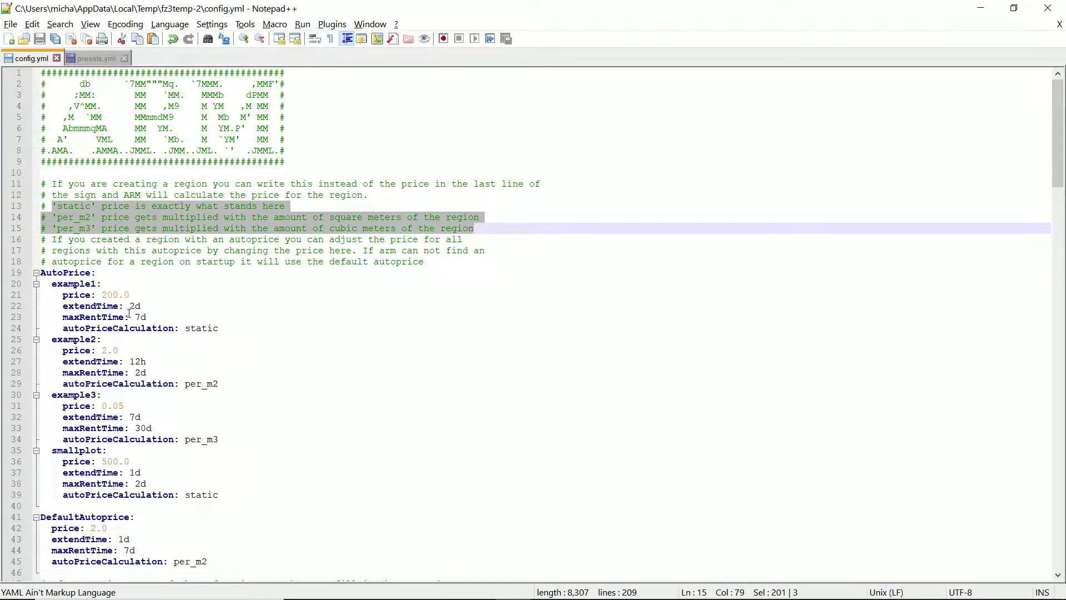
pyautogui.moveTo(102, 294); pyautogui.dragTo(124, 295)
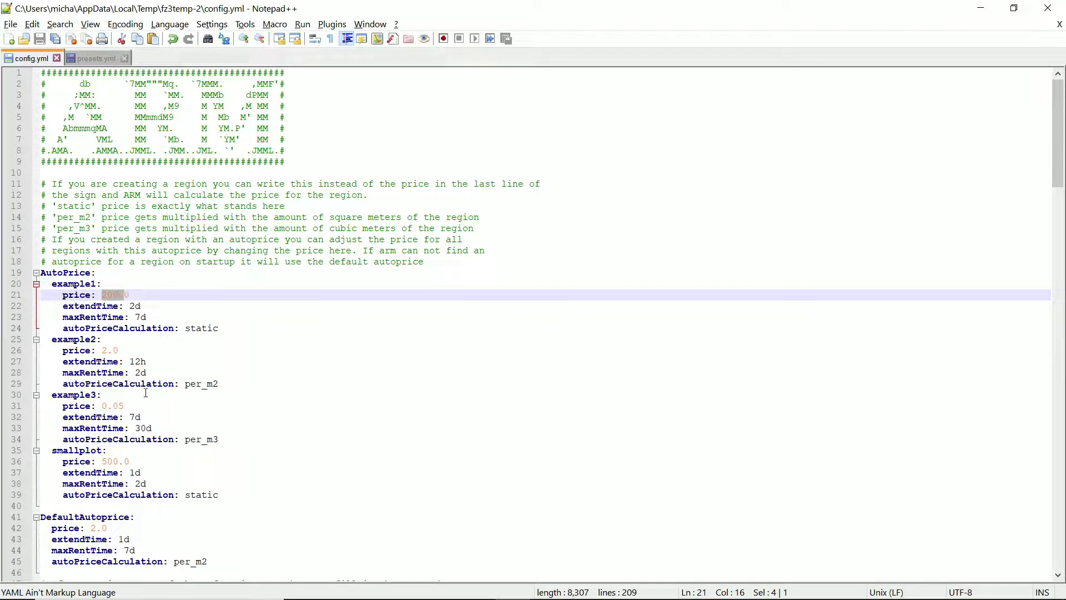
pyautogui.click(151, 356)
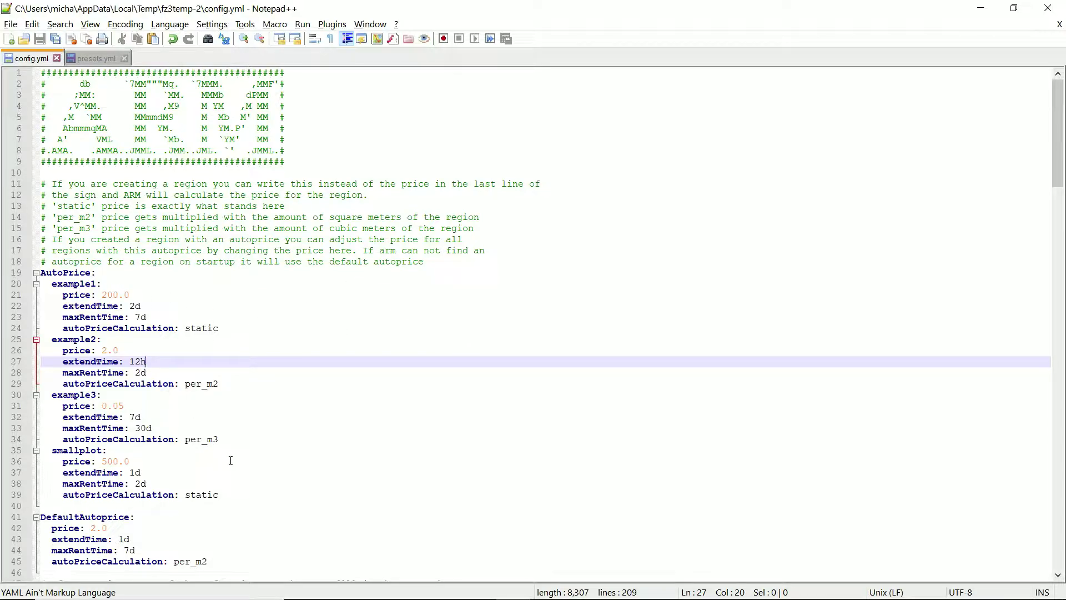
pyautogui.hotkey('alt', 'Tab')
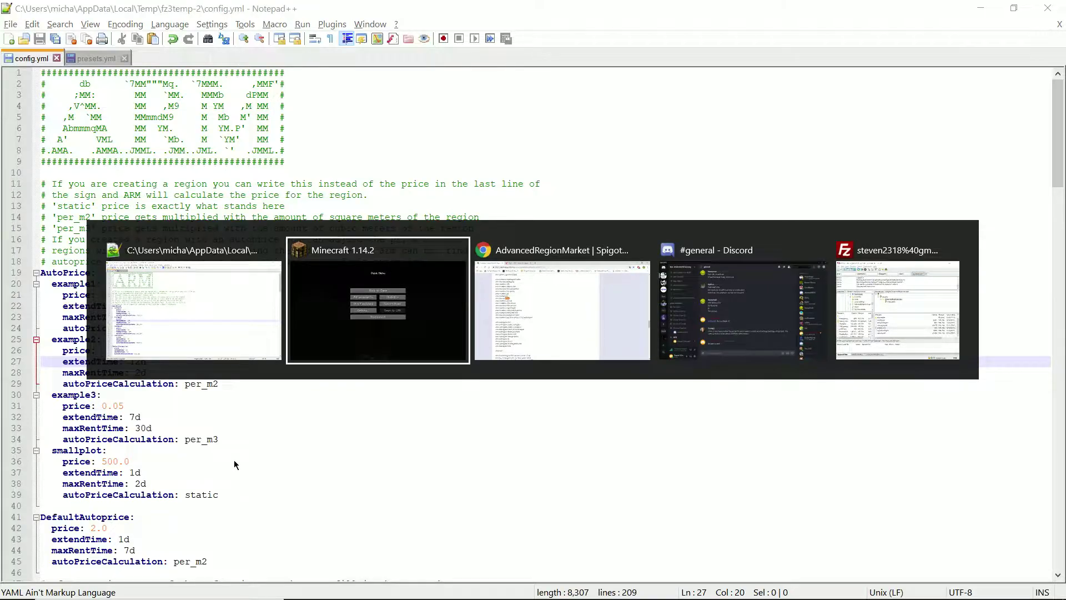
# - Put example1 on the fourth line and confirm, creating rent region test at 200.00$/2d
pyautogui.write('e')
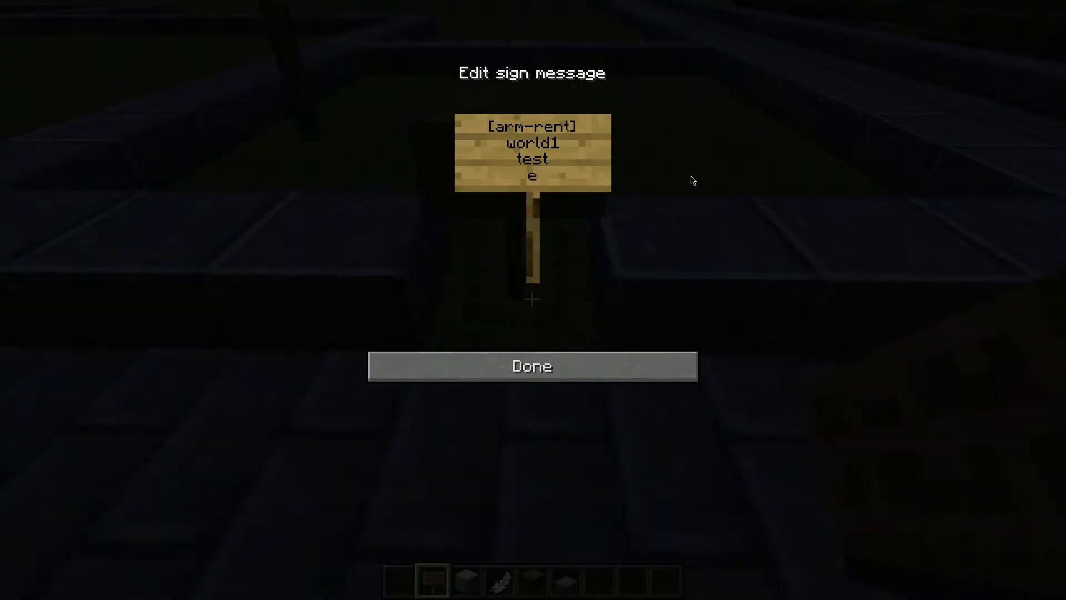
pyautogui.write('xample1')
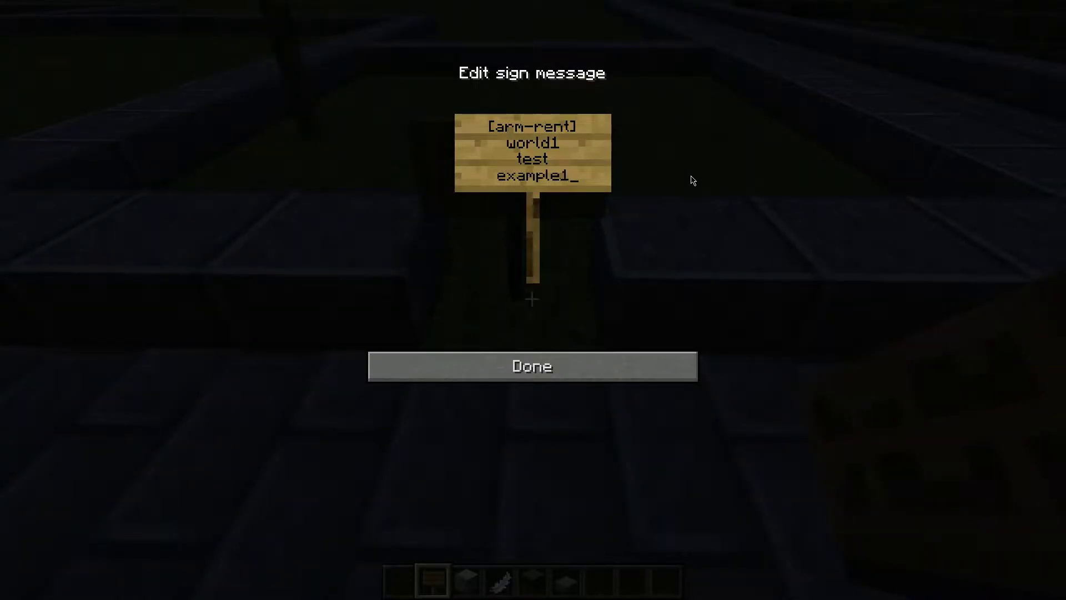
pyautogui.click(536, 365)
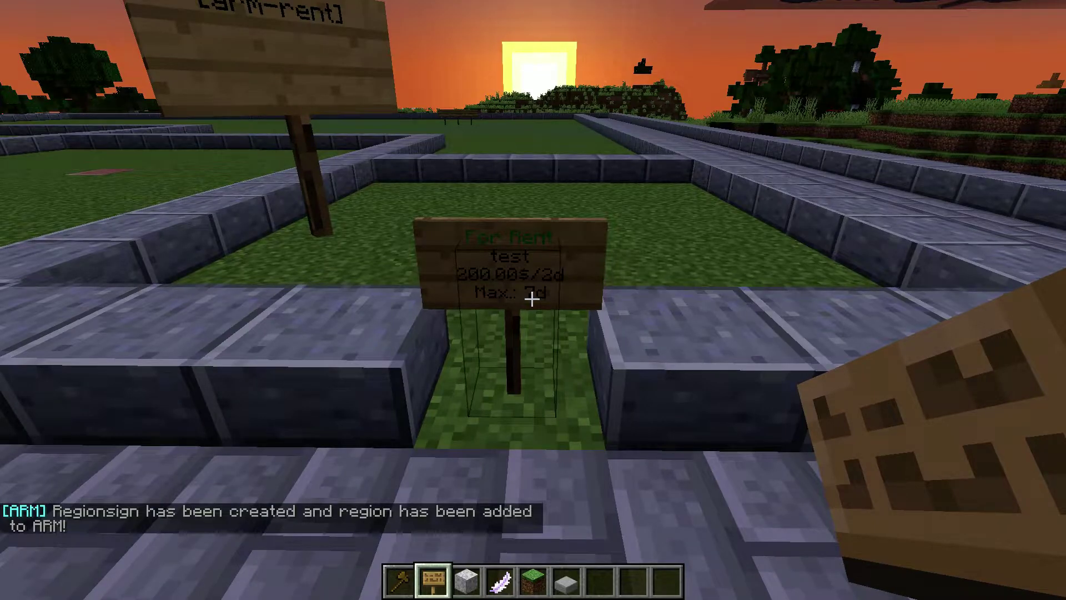
pyautogui.press('w')
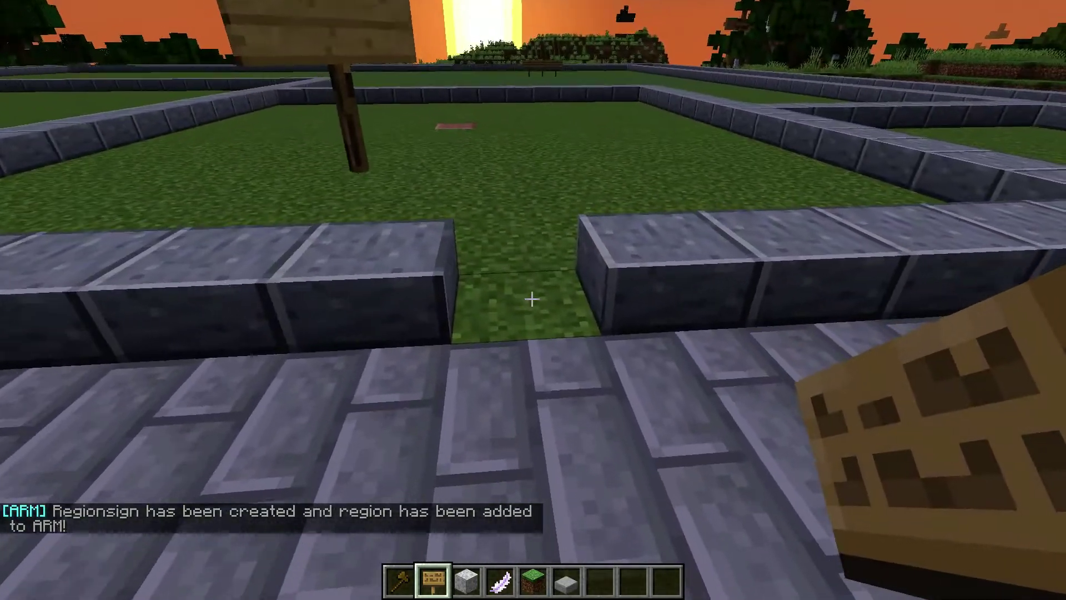
# - Place a new sign in the next plot reading [arm-contract], world1 and test2
pyautogui.rightClick(532, 300)
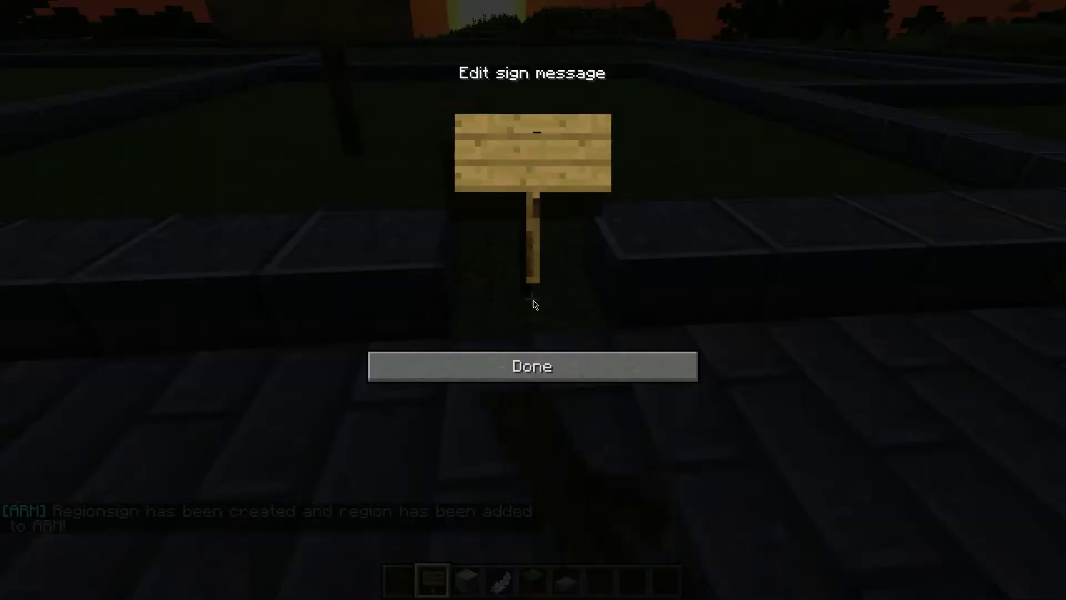
pyautogui.write('[arm')
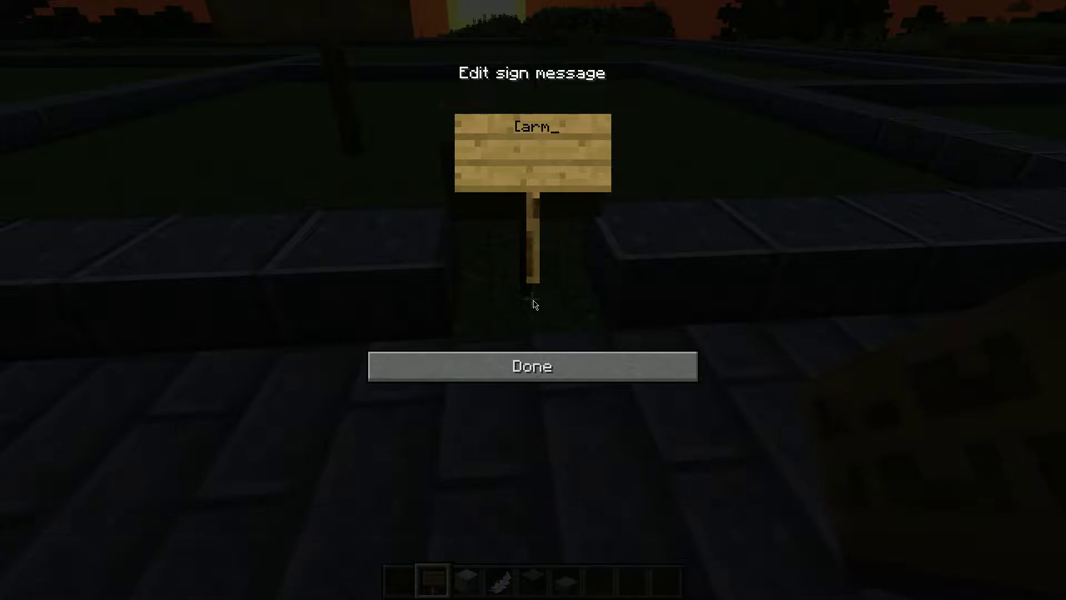
pyautogui.write('-contra')
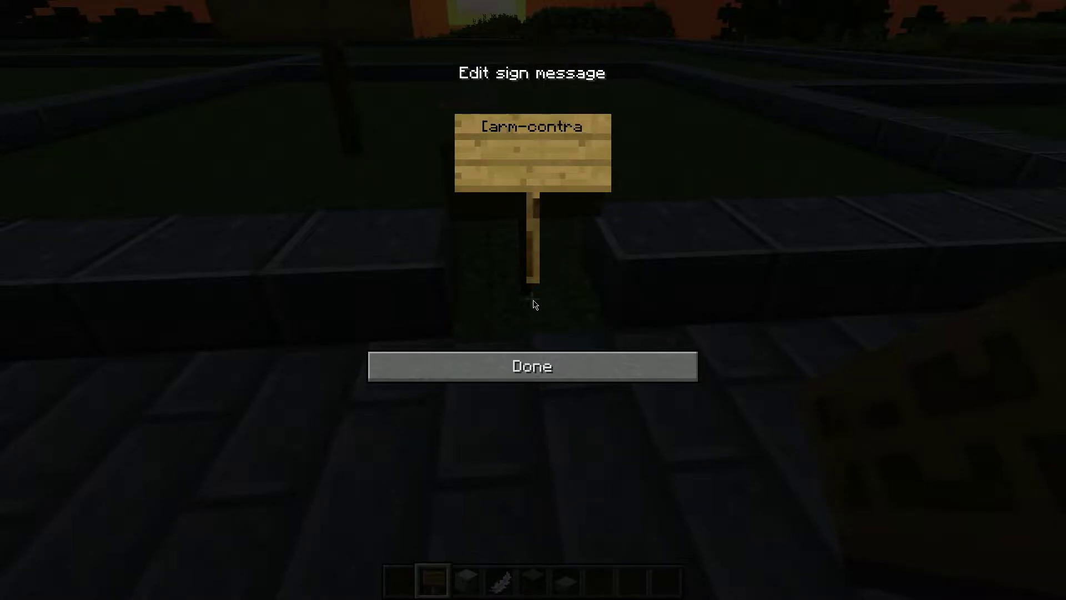
pyautogui.write('ct]')
pyautogui.press('Return')
pyautogui.write('world1')
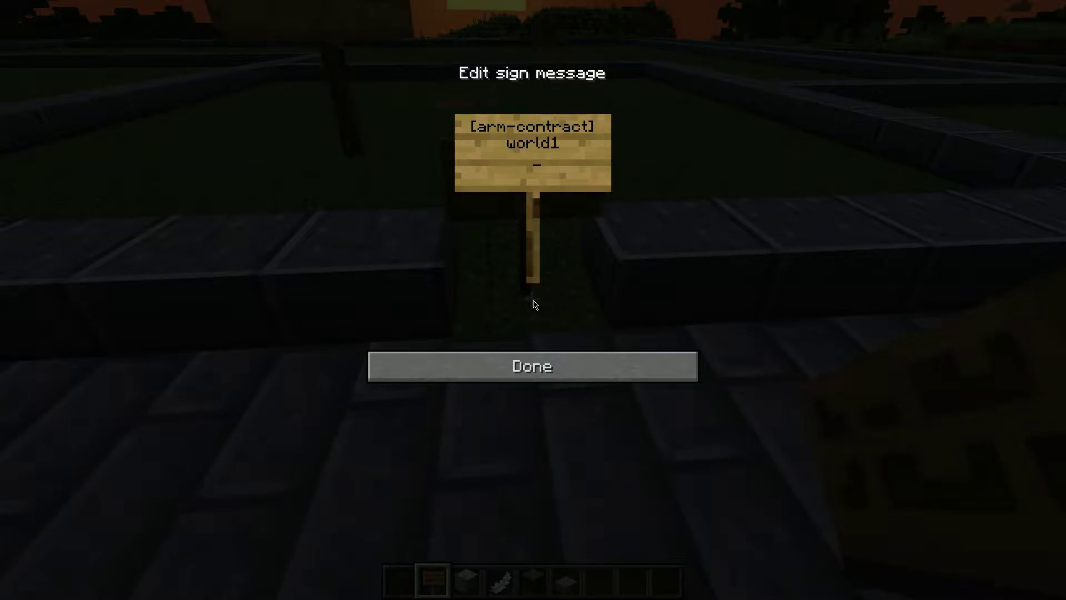
pyautogui.press('Return')
pyautogui.write('test2')
pyautogui.hotkey('alt', 'Tab')
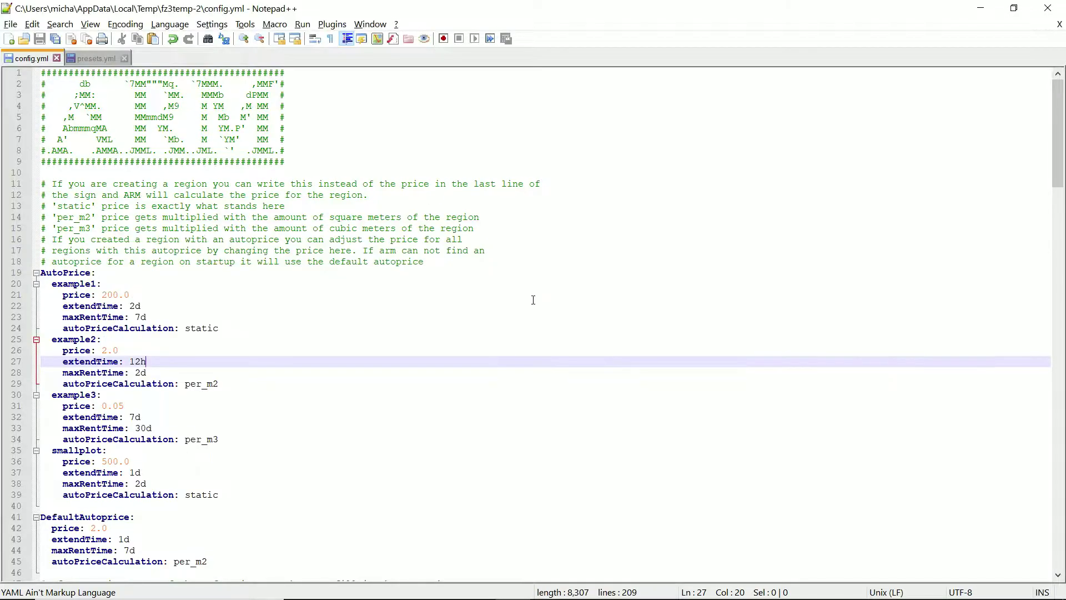
# - Return from config.yml to the contract sign editor in Minecraft
pyautogui.hotkey('alt', 'Tab')
pyautogui.hotkey('alt', 'Tab')
pyautogui.hotkey('alt', 'Tab')
pyautogui.hotkey('alt', 'Tab')
pyautogui.hotkey('alt', 'Tab')
pyautogui.hotkey('alt', 'Tab')
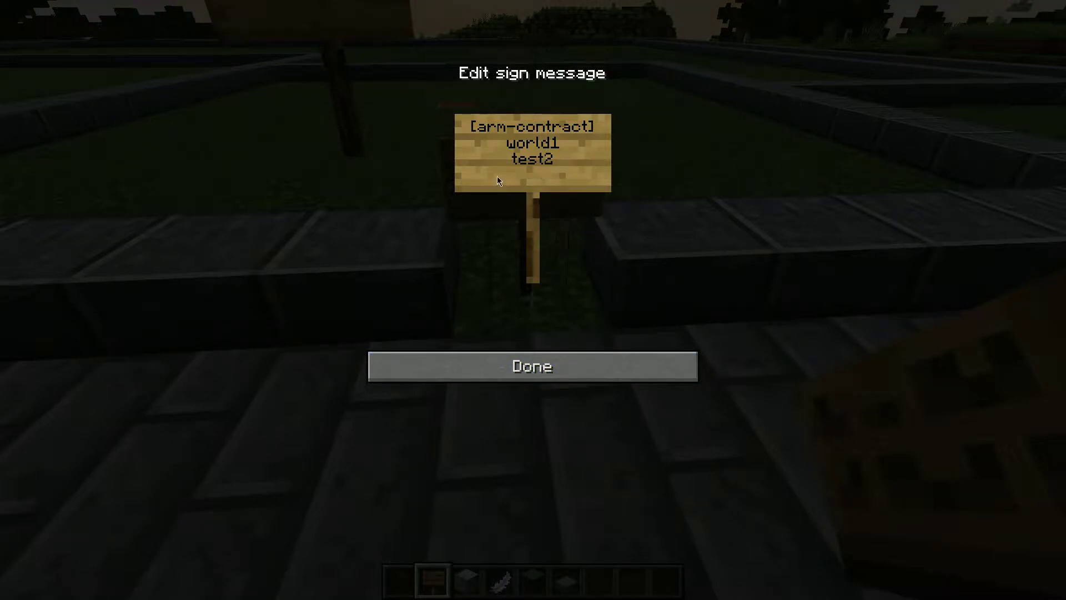
# - Add example2 as the fourth line and confirm, creating contract region test2 at 364.00$/12h
pyautogui.write('example2')
pyautogui.press('Return')
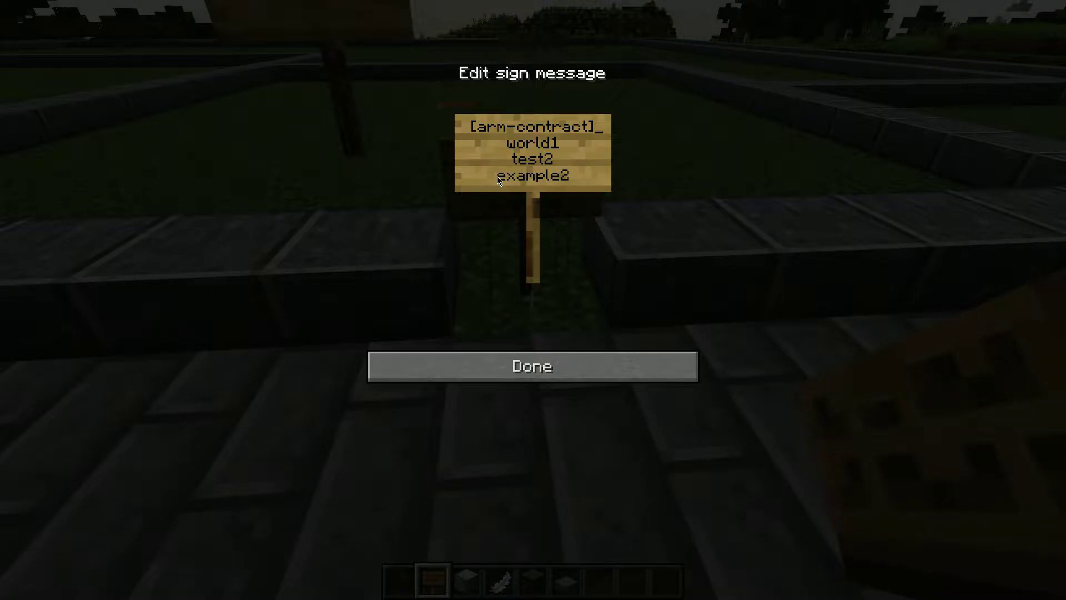
pyautogui.click(537, 349)
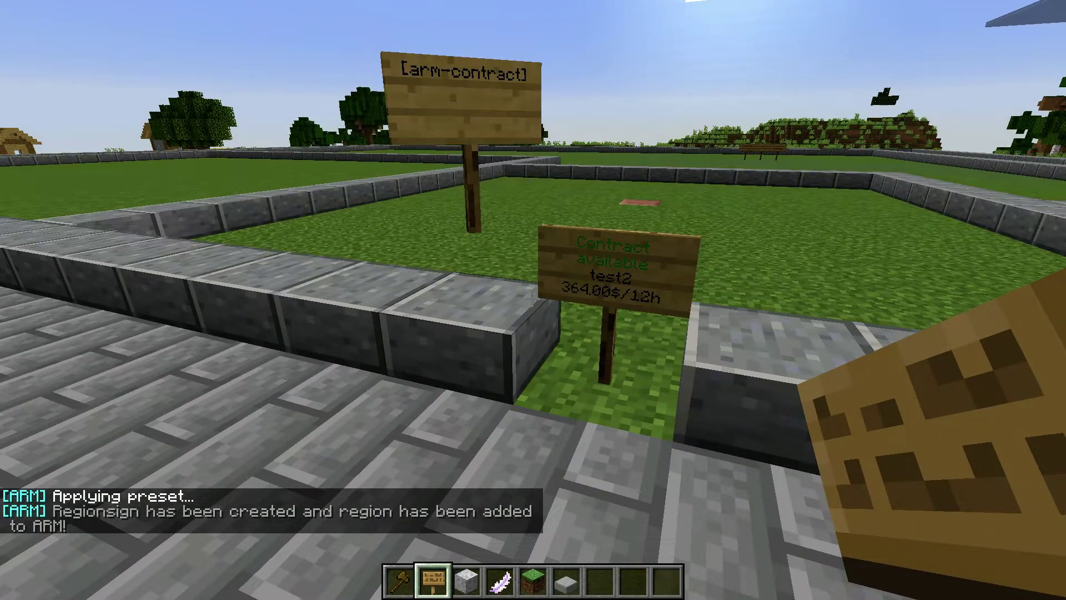
pyautogui.press('w')
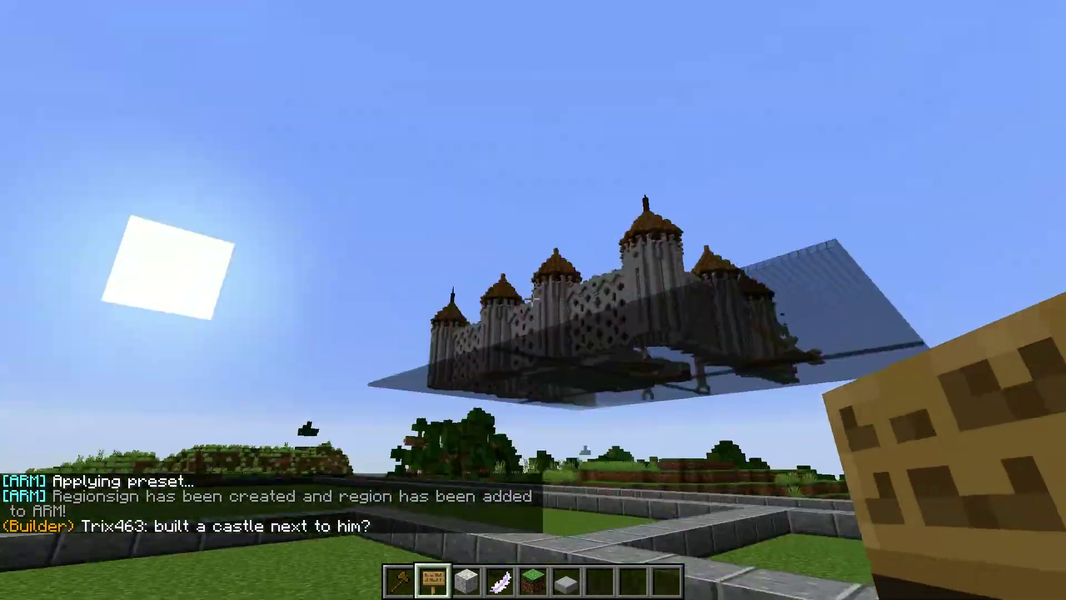
pyautogui.press('w')
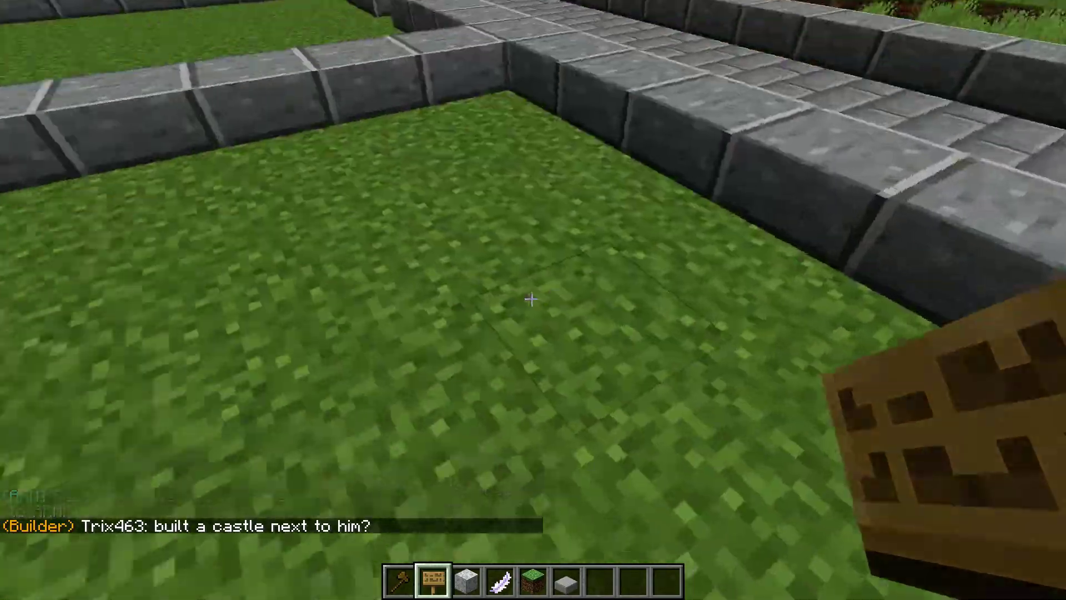
pyautogui.press('w')
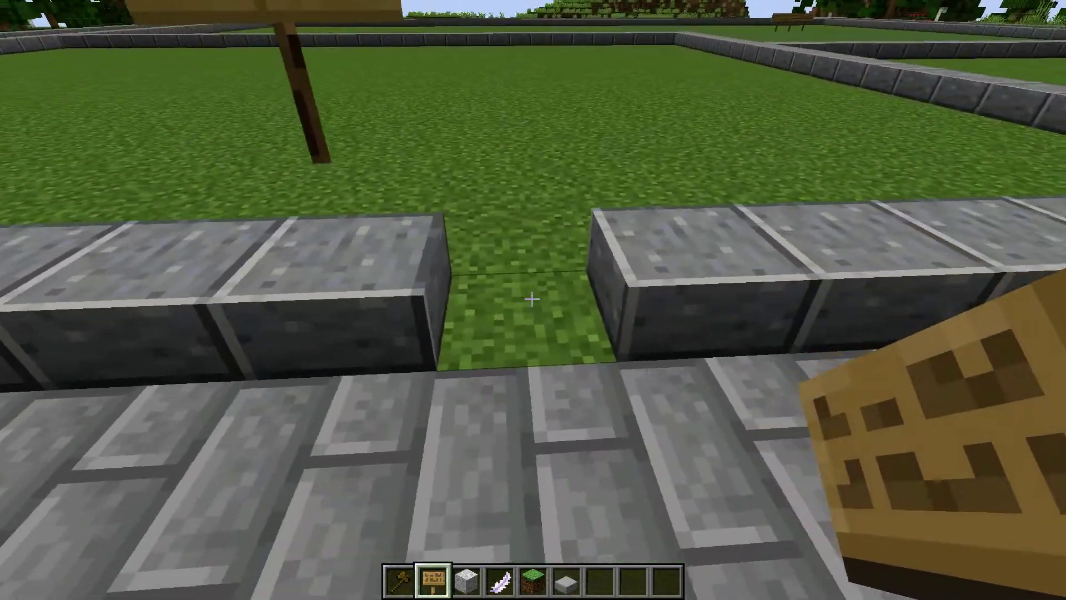
# - Place a sign in the wall gap reading [arm-sell], world1 and test3
pyautogui.rightClick(532, 300)
pyautogui.write('[ar')
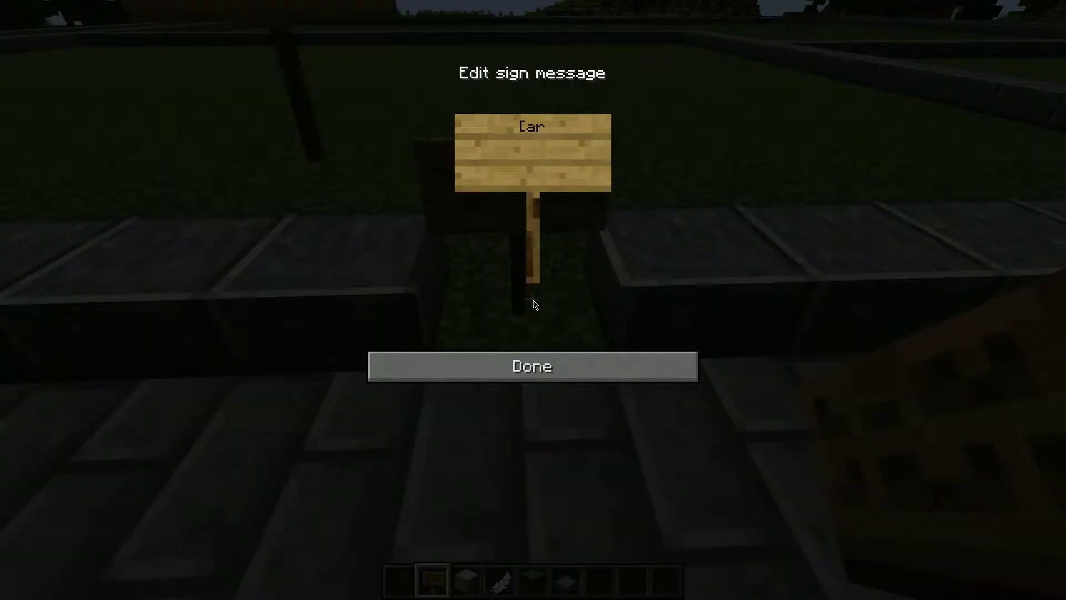
pyautogui.write('m-sell] ')
pyautogui.write('world1')
pyautogui.press('Return')
pyautogui.write('t')
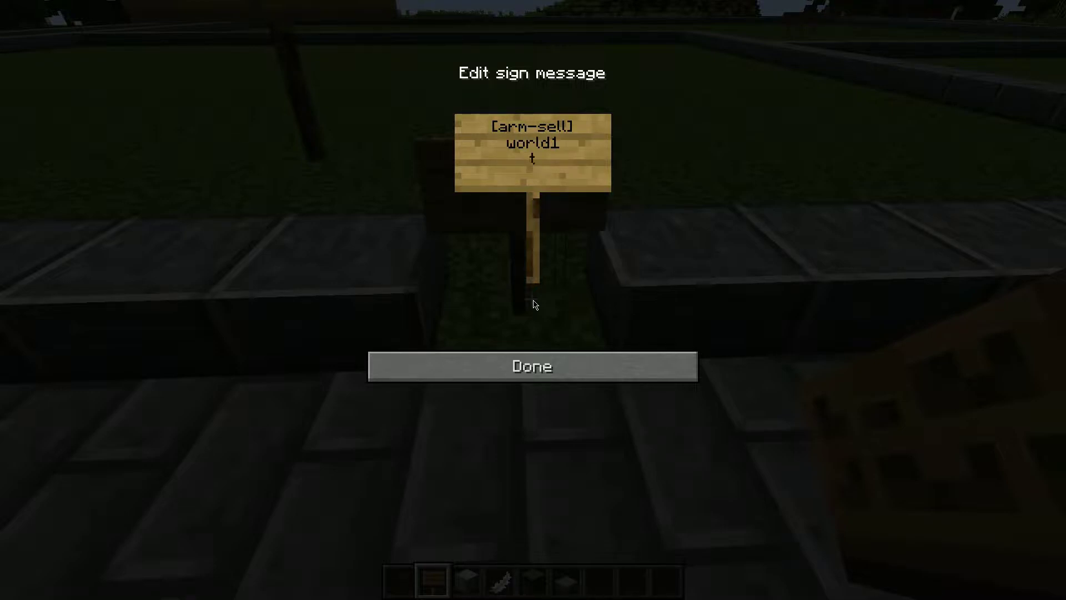
pyautogui.write('est23')
pyautogui.press('BackSpace')
pyautogui.press('BackSpace')
pyautogui.write('3')
# - Add the example3 autoprice and confirm, creating For Sale region test3 at 7,526.40$
pyautogui.hotkey('alt', 'Tab')
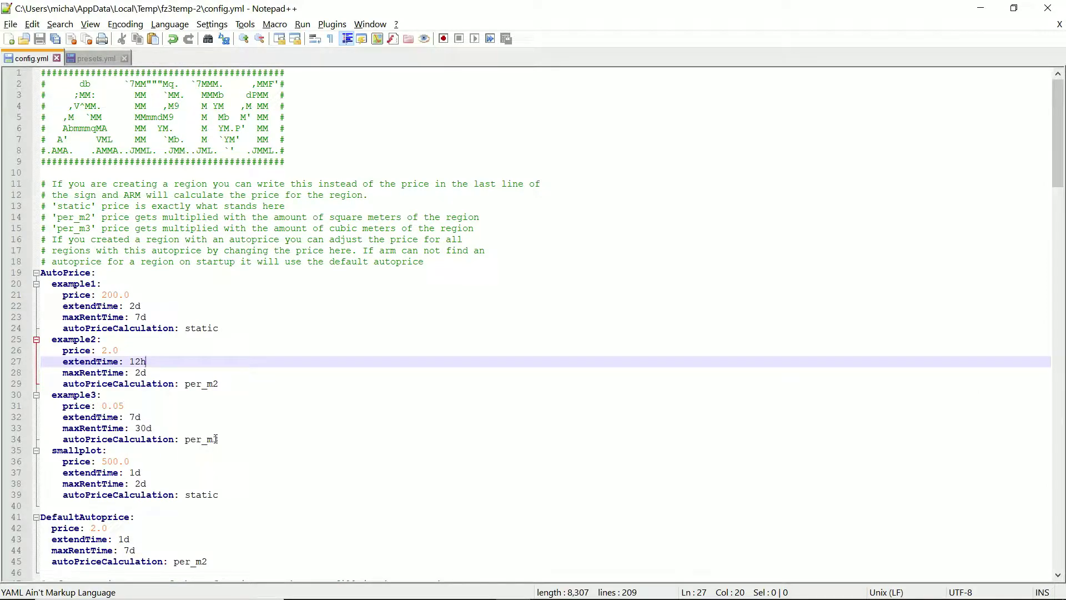
pyautogui.hotkey('alt', 'Tab')
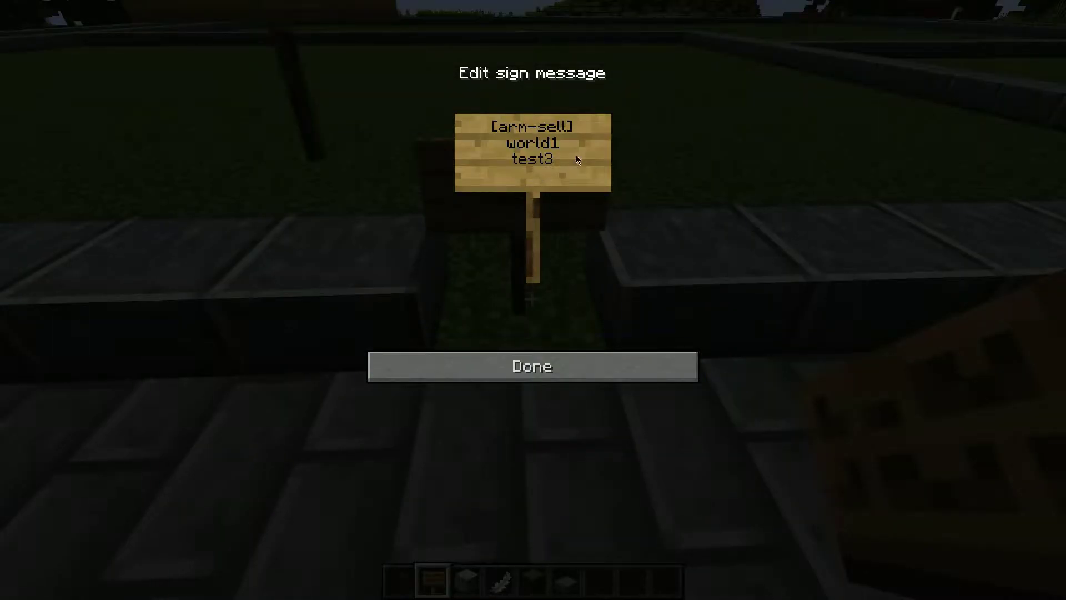
pyautogui.write('example3')
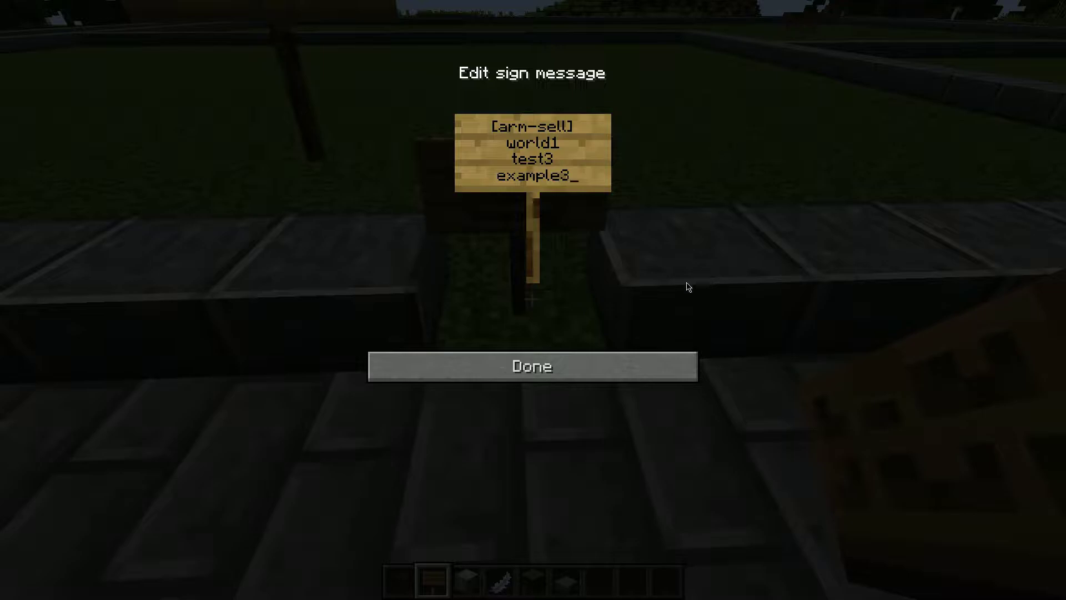
pyautogui.click(624, 358)
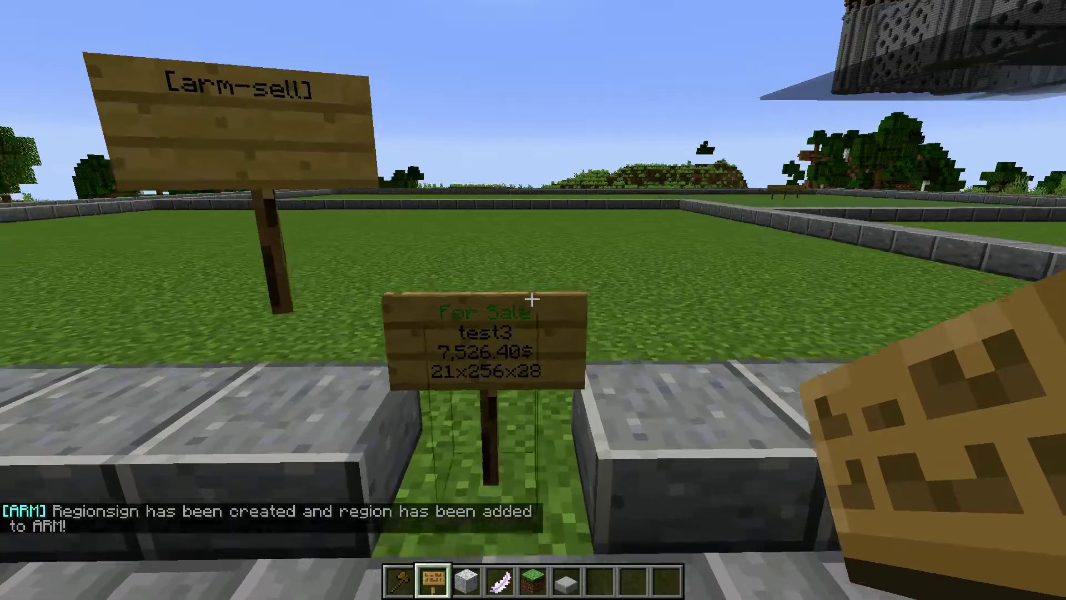
# - Walk to the For Rent sign with an empty hand and open the ARM menu with /arm gui
pyautogui.press('7')
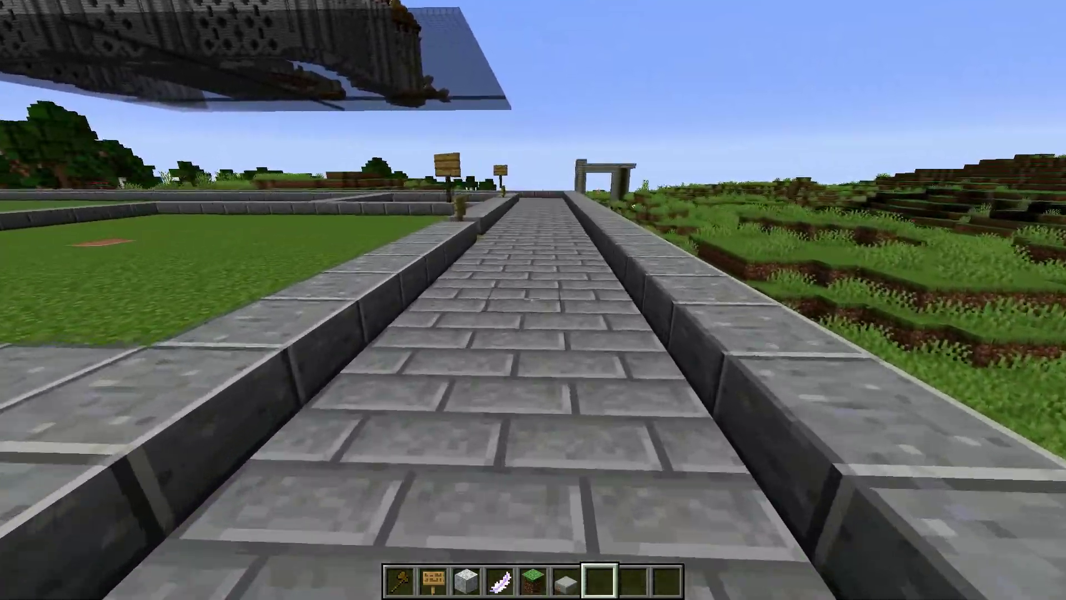
pyautogui.press('w')
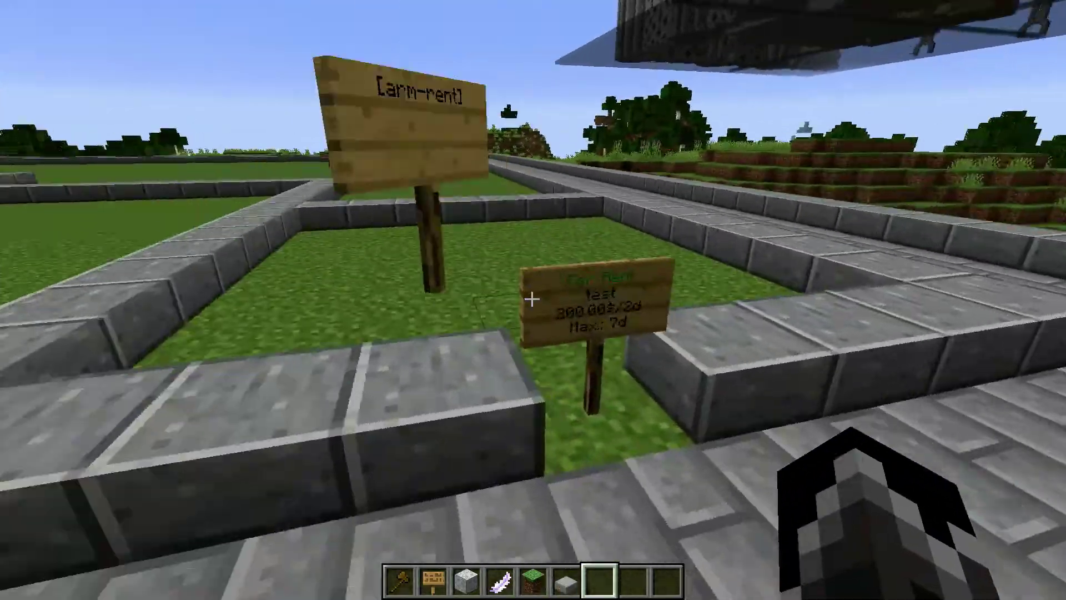
pyautogui.press('w')
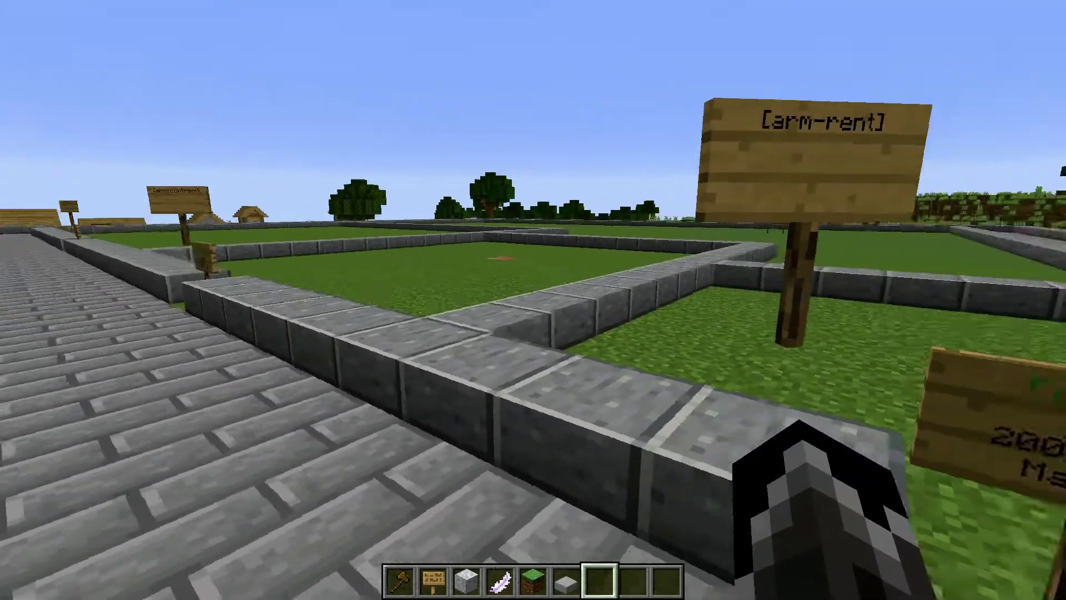
pyautogui.press('/')
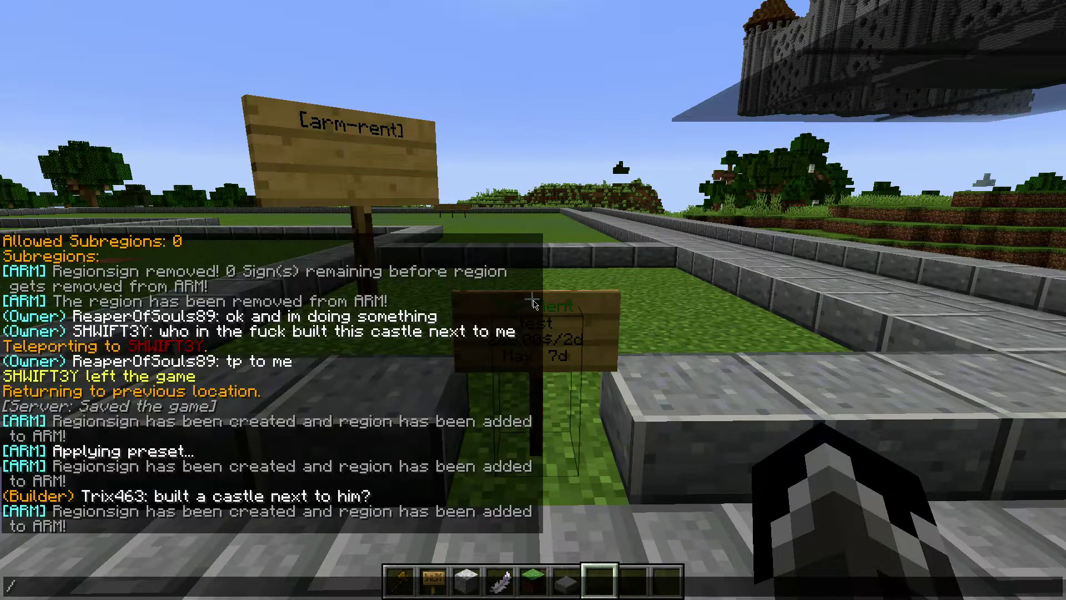
pyautogui.write('arm gui')
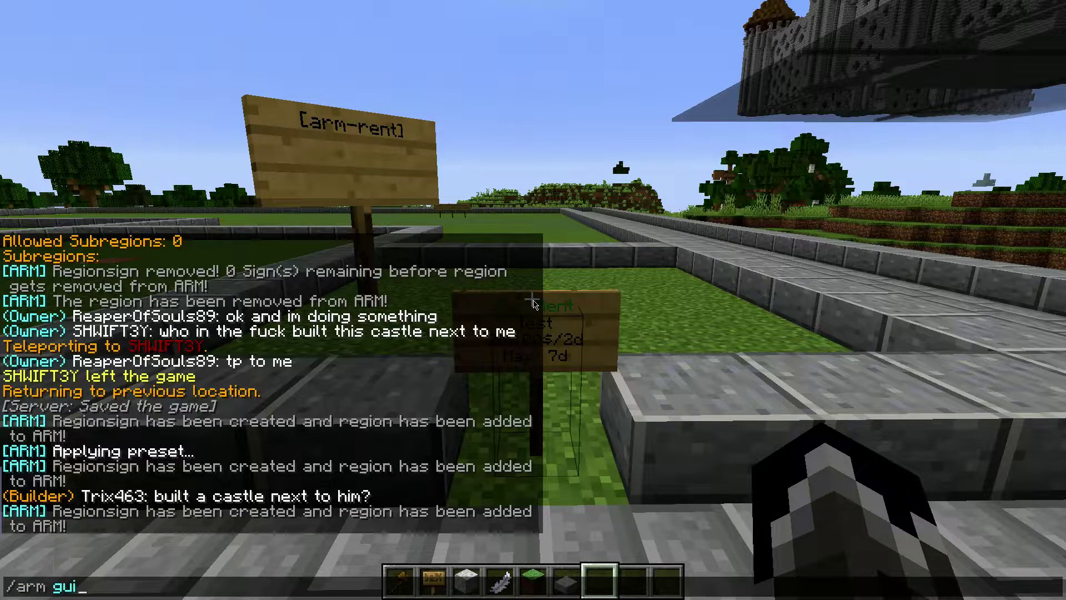
pyautogui.press('Return')
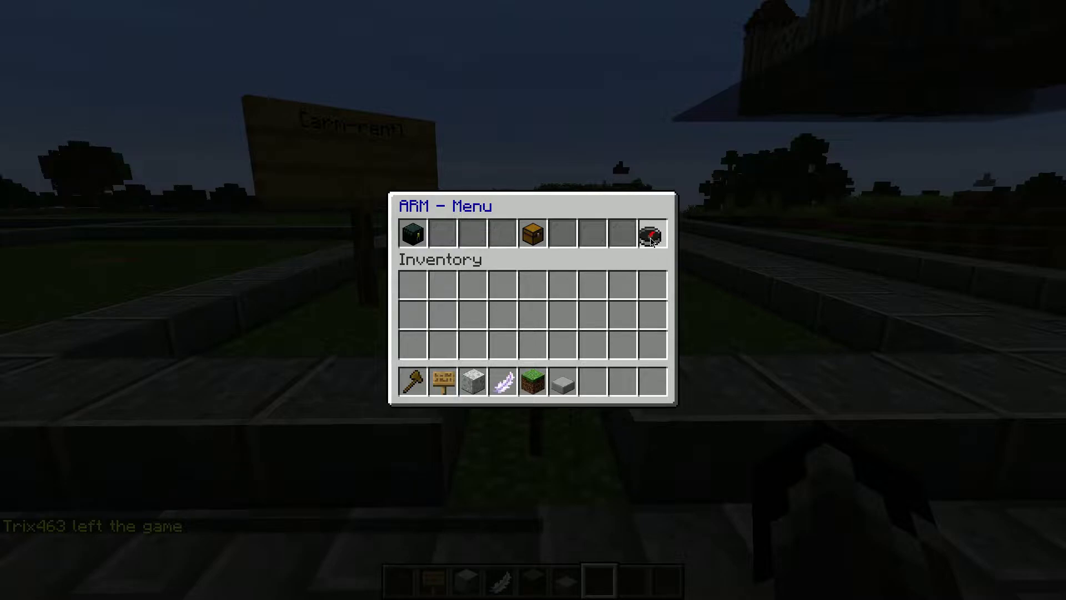
# - Search the Regionfinder for free Small, Medium and Large regions, finding none, then close it
pyautogui.click(655, 240)
pyautogui.click(439, 221)
pyautogui.click(475, 221)
pyautogui.click(502, 218)
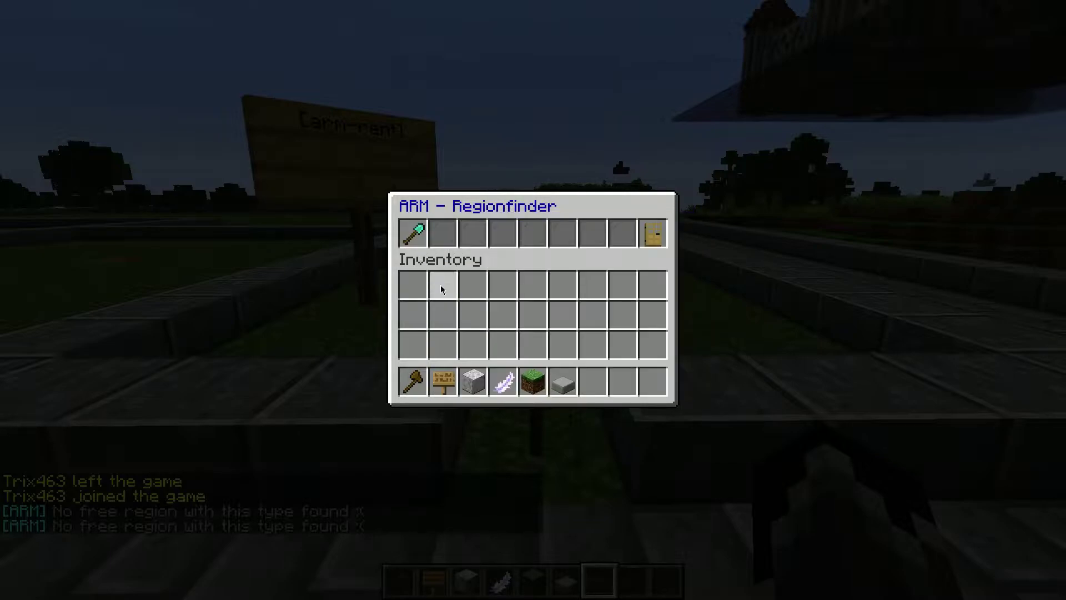
pyautogui.click(654, 231)
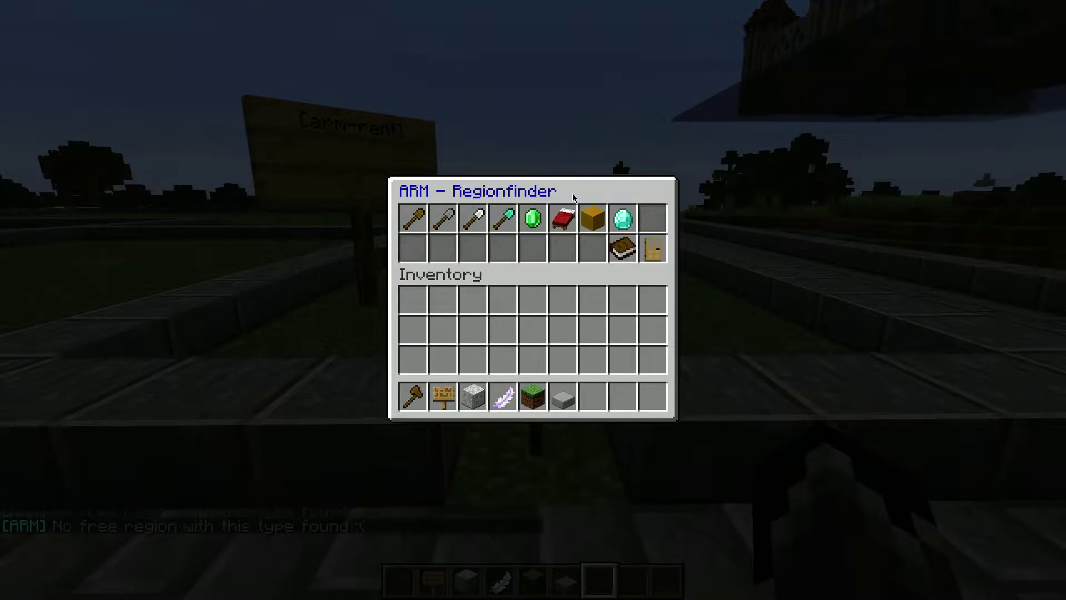
pyautogui.press('Escape')
pyautogui.press('/')
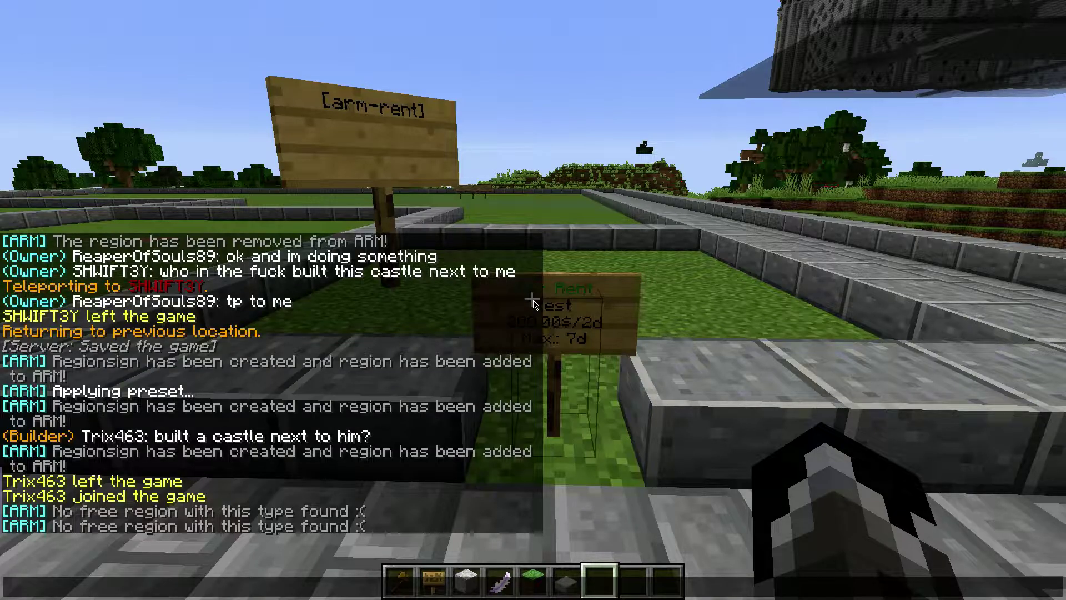
# - Run /arm setregionkind small test to give region test the small kind
pyautogui.write('arm ')
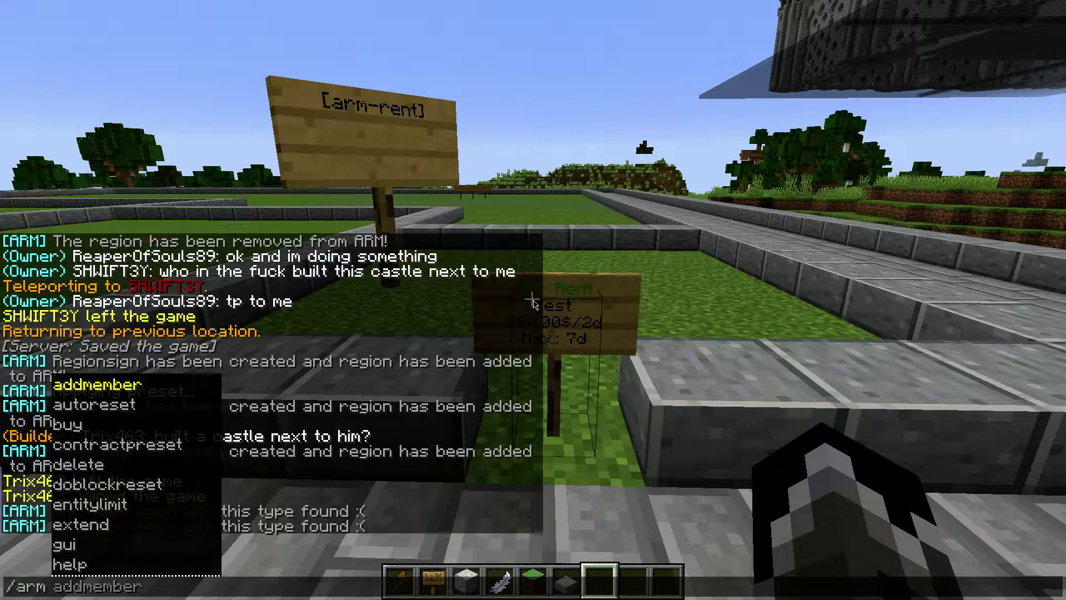
pyautogui.write('r')
pyautogui.press('BackSpace')
pyautogui.press('BackSpace')
pyautogui.write('setregionkind')
pyautogui.press('Down')
pyautogui.press('Down')
pyautogui.press('Down')
pyautogui.press('Down')
pyautogui.press('Down')
pyautogui.press('Down')
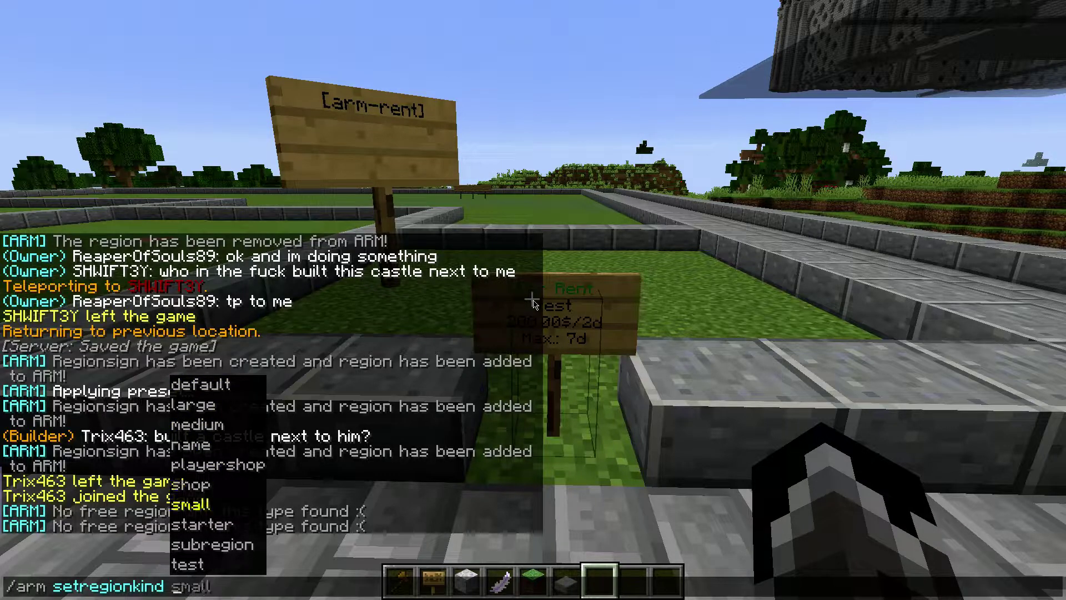
pyautogui.press('Tab')
pyautogui.write('test')
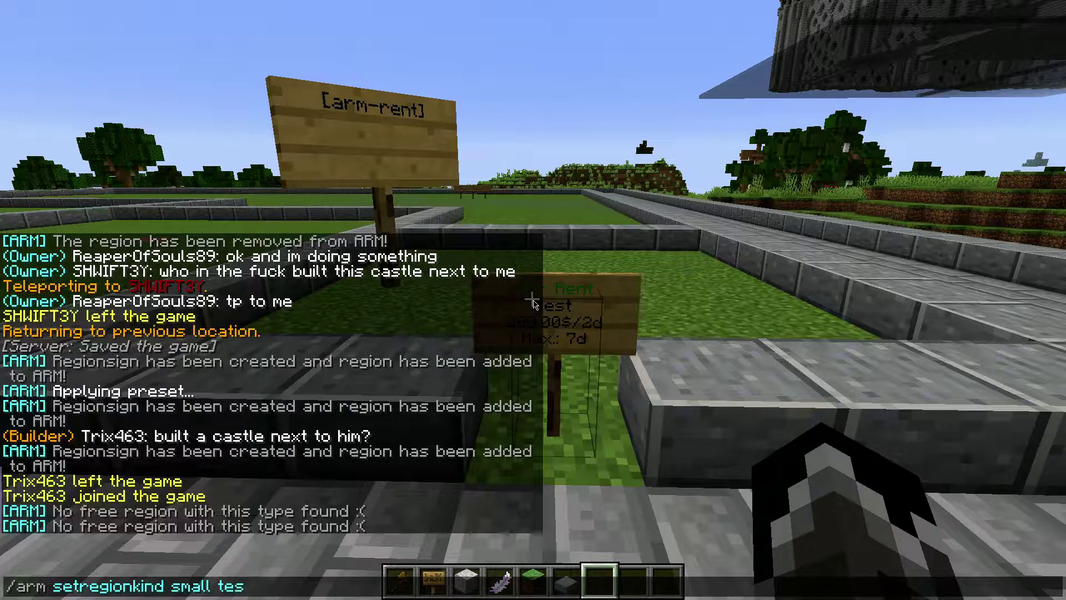
pyautogui.press('Return')
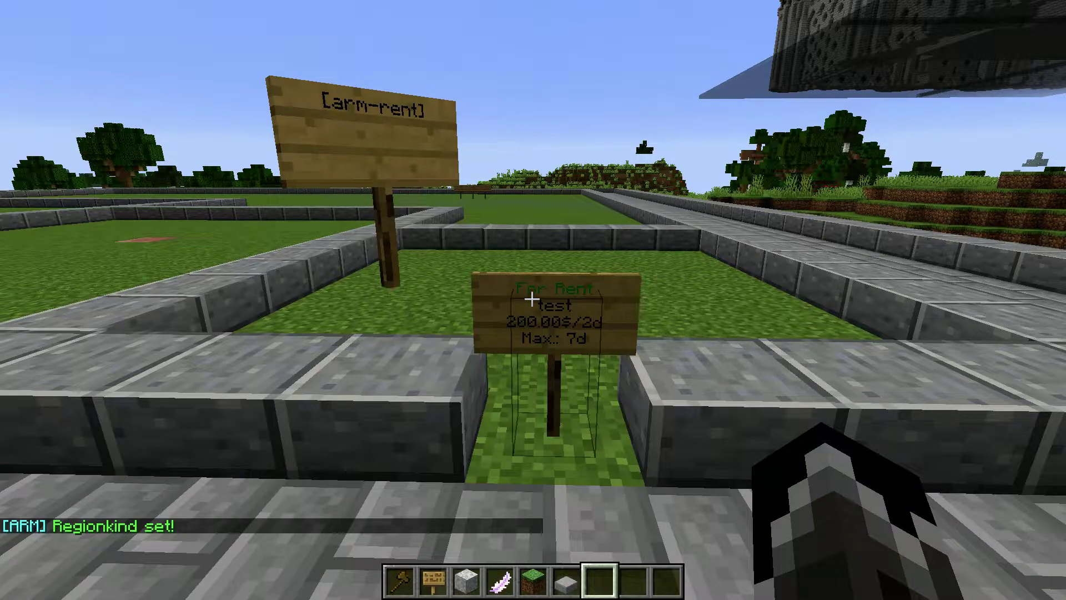
pyautogui.press('/')
# - Find test under Small-Region in the ARM Regionfinder and teleport to its rent sign
pyautogui.write('arm gui')
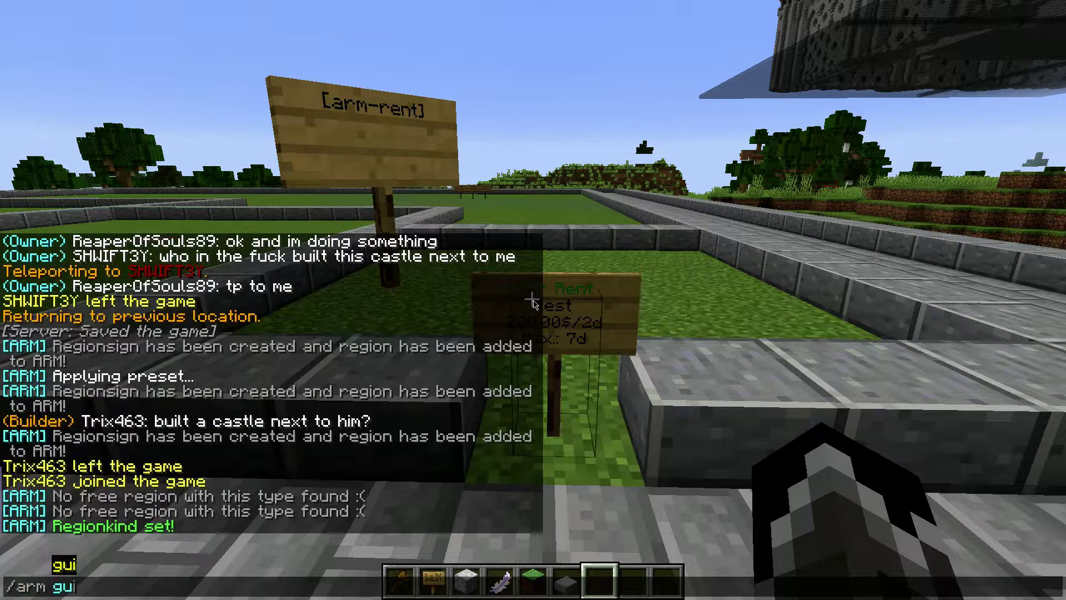
pyautogui.press('Return')
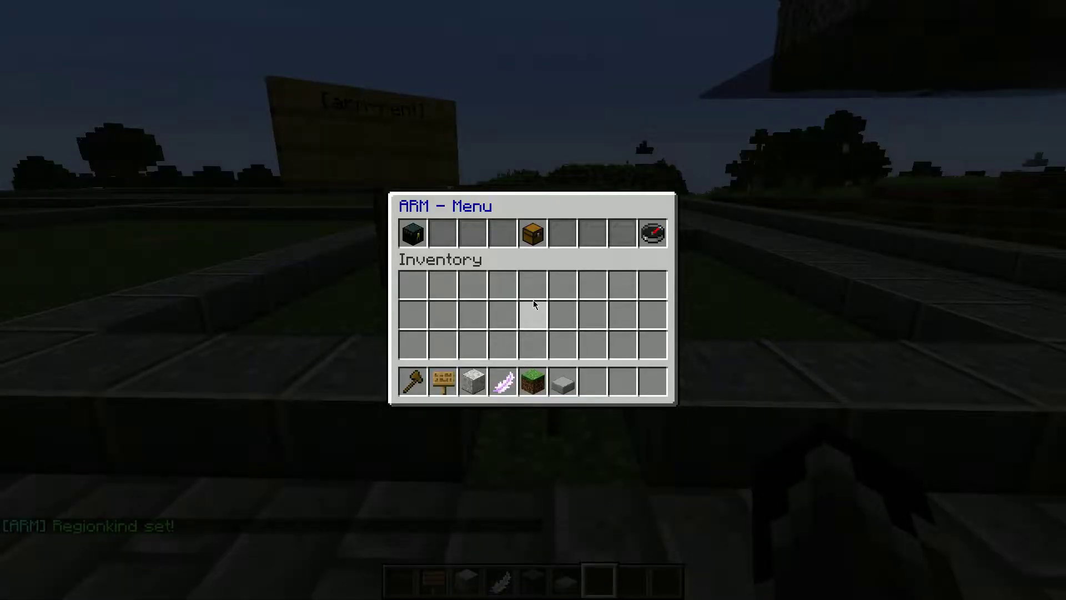
pyautogui.click(653, 234)
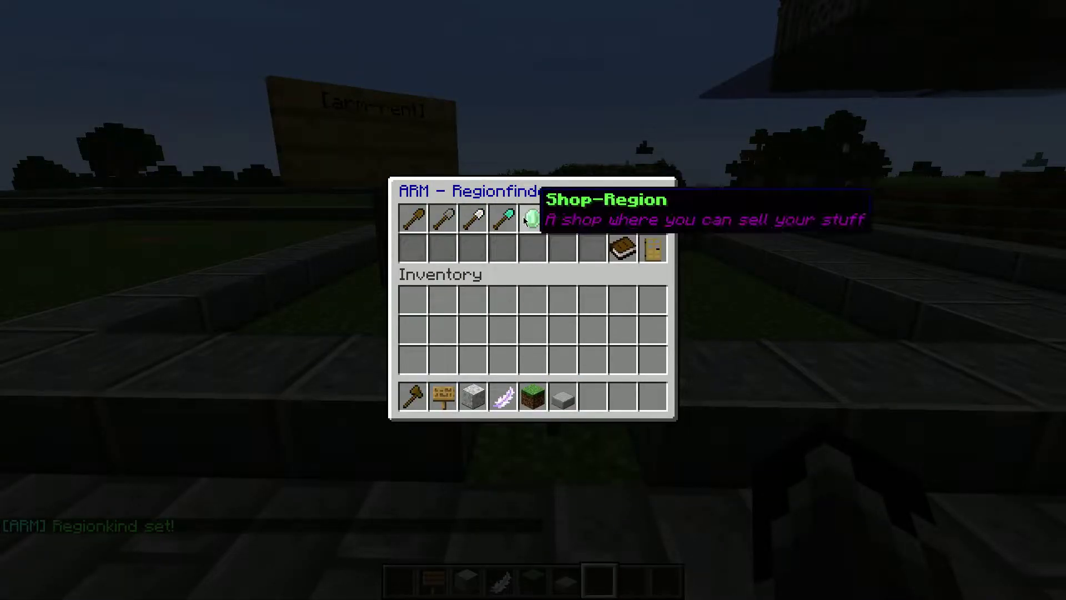
pyautogui.click(448, 221)
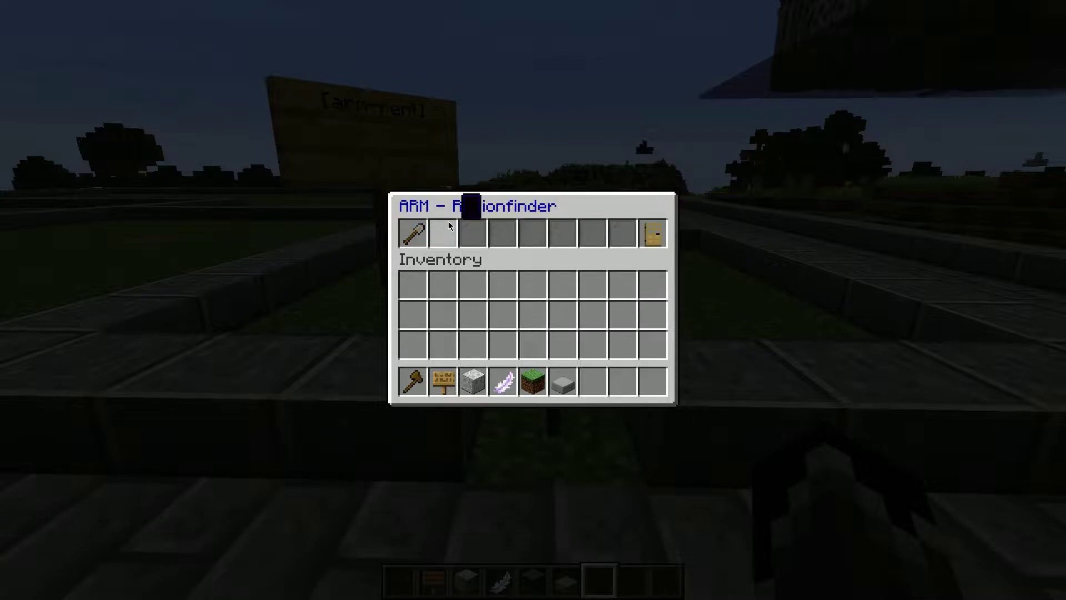
pyautogui.click(415, 233)
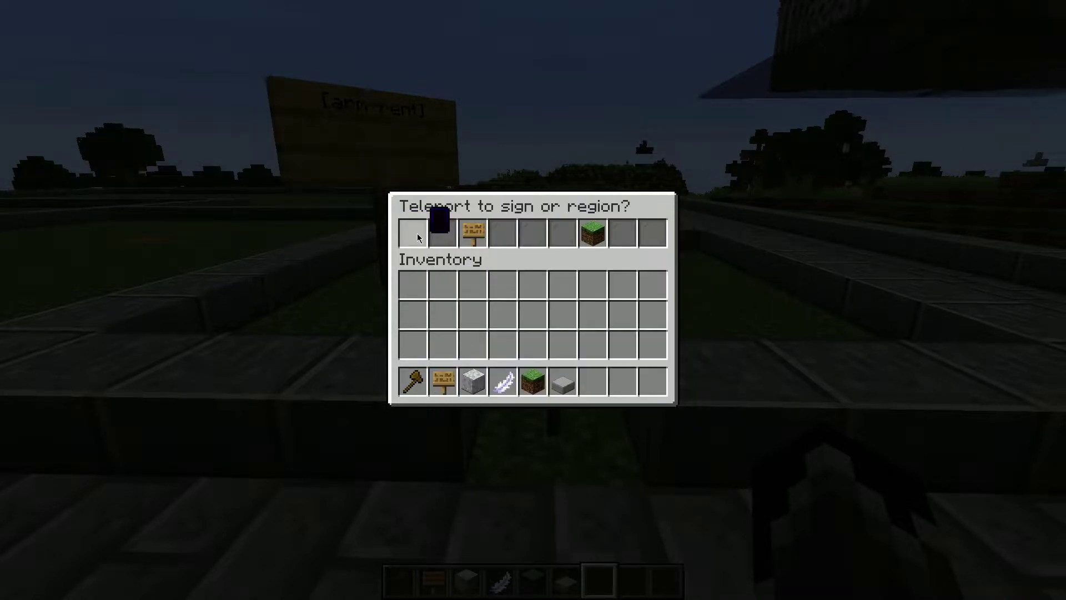
pyautogui.click(477, 235)
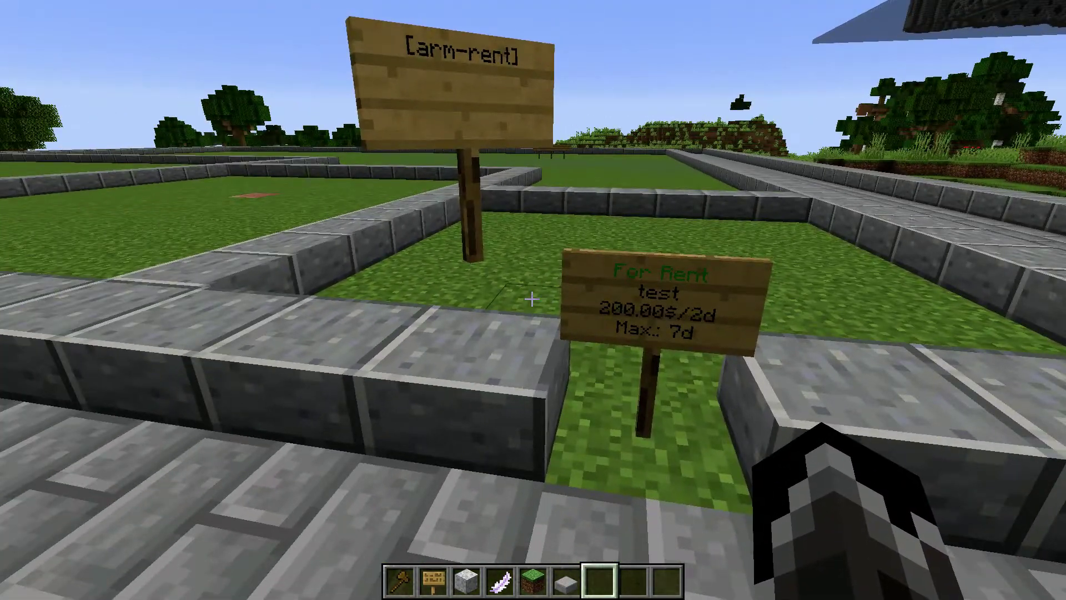
# - Recall the previous setregionkind command and begin editing its region kind argument
pyautogui.press('/')
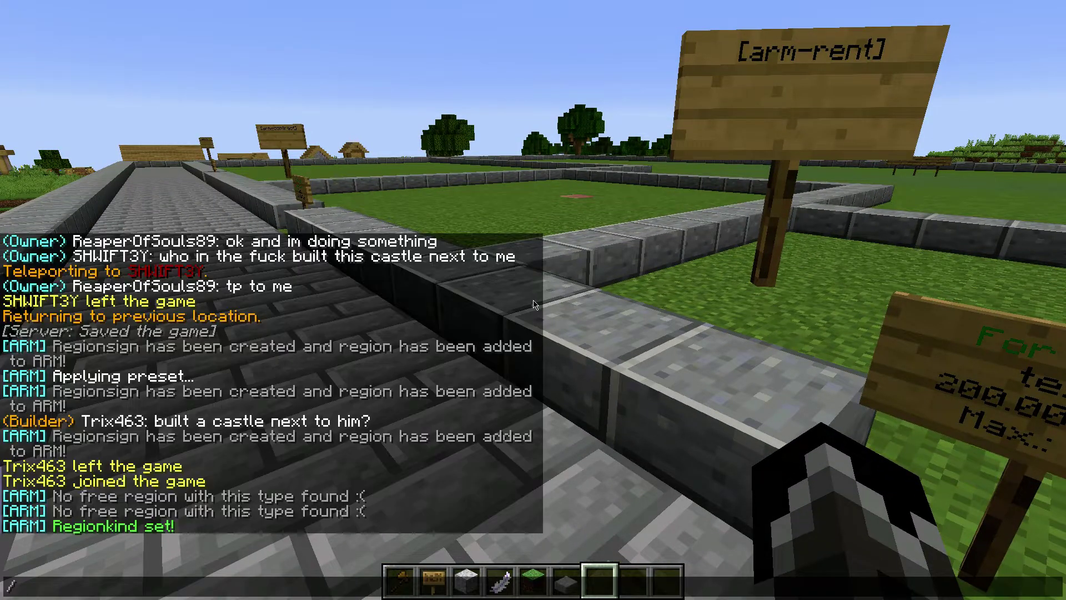
pyautogui.press('Up')
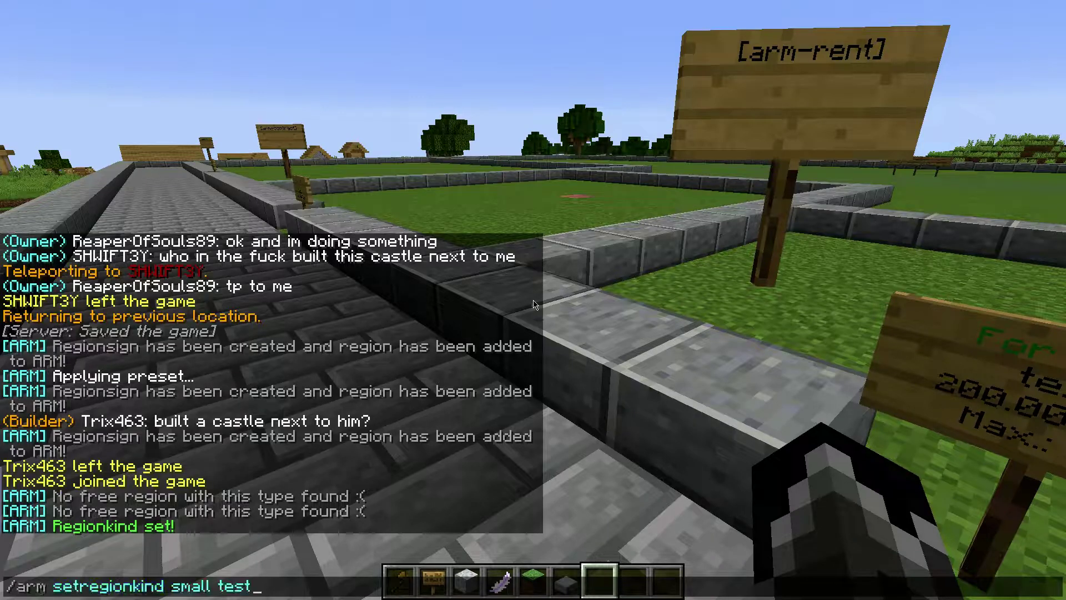
pyautogui.press('Left')
pyautogui.press('Left')
pyautogui.press('Left')
pyautogui.press('Left')
pyautogui.press('Left')
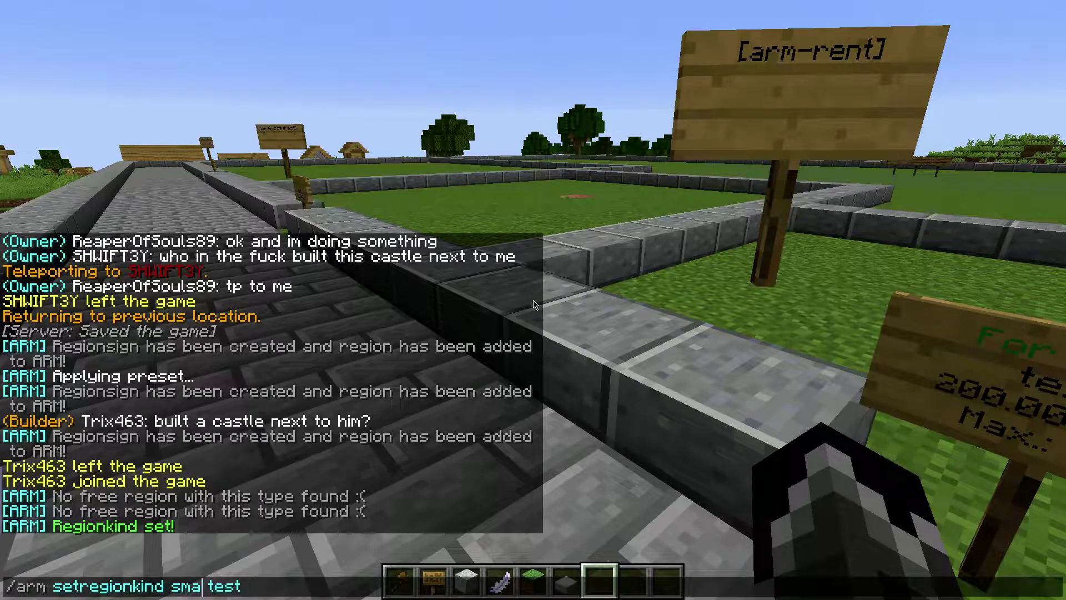